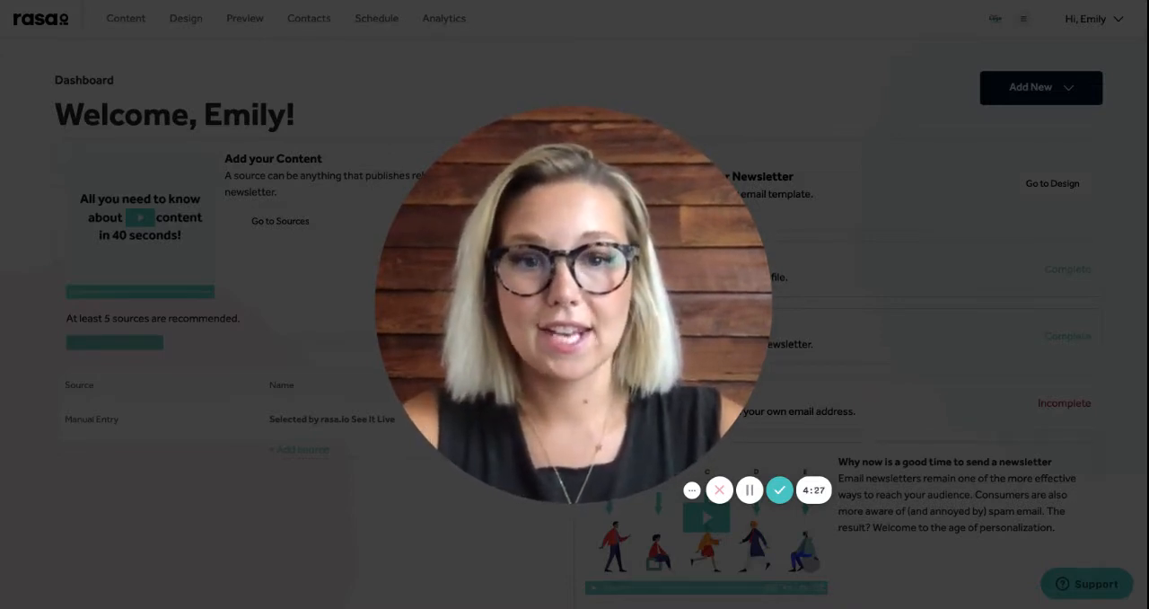
{"action": "mouse_move", "coordinate": [565, 481]}
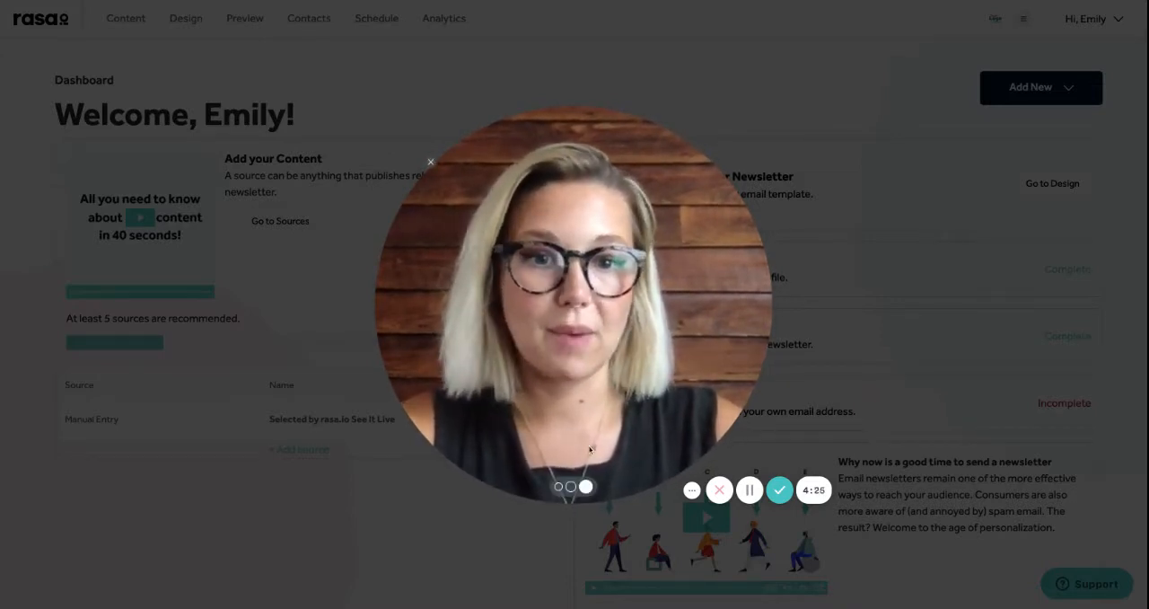
{"action": "left_click", "coordinate": [566, 489]}
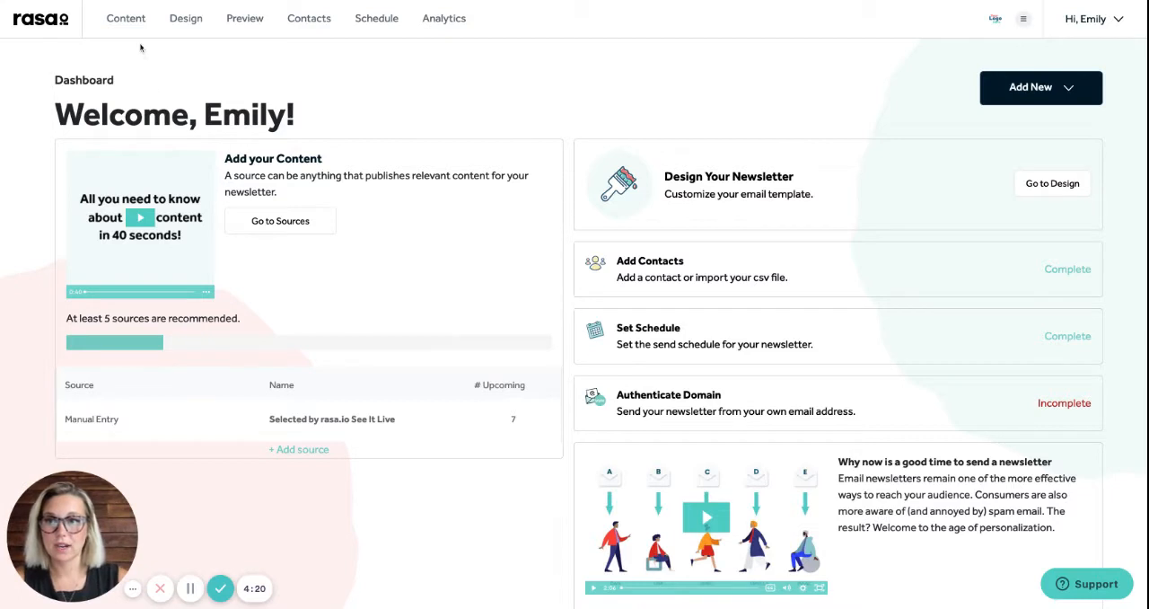
In the newsletter design's header, include the subscribe link and set the date display to "Friday, August 13 2021", saving the changes
{"action": "left_click", "coordinate": [185, 30]}
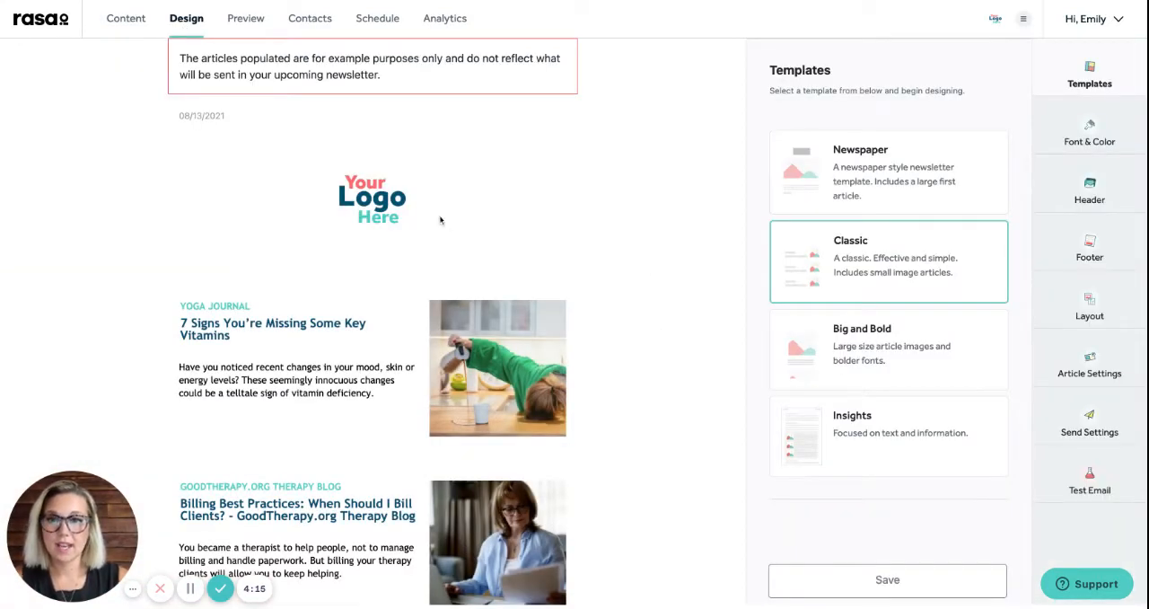
{"action": "left_click", "coordinate": [1063, 201]}
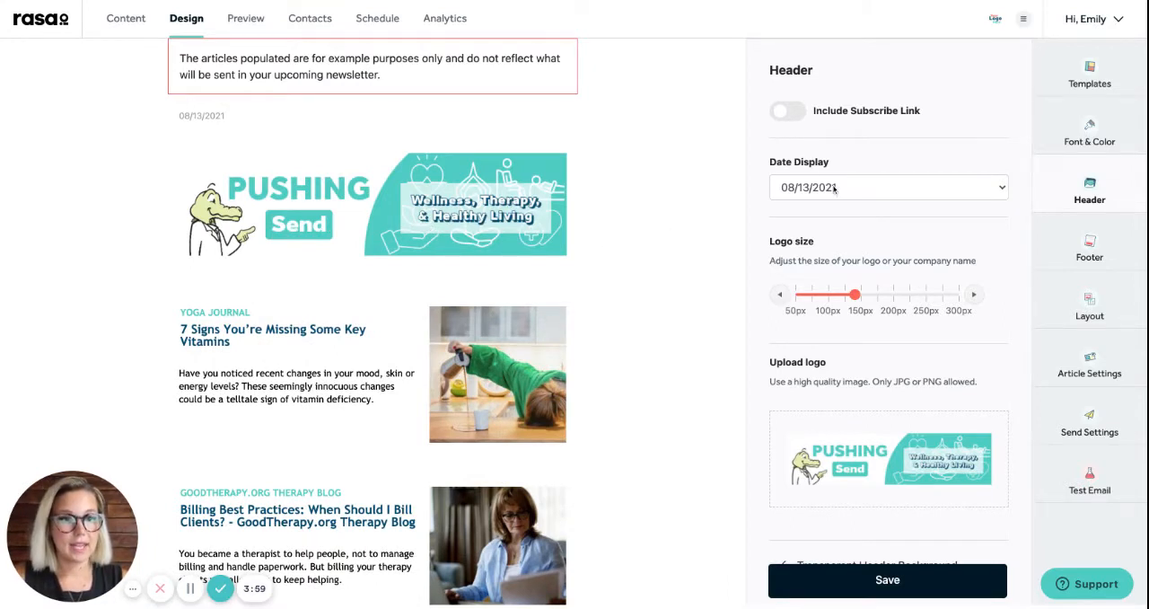
{"action": "left_click", "coordinate": [798, 113]}
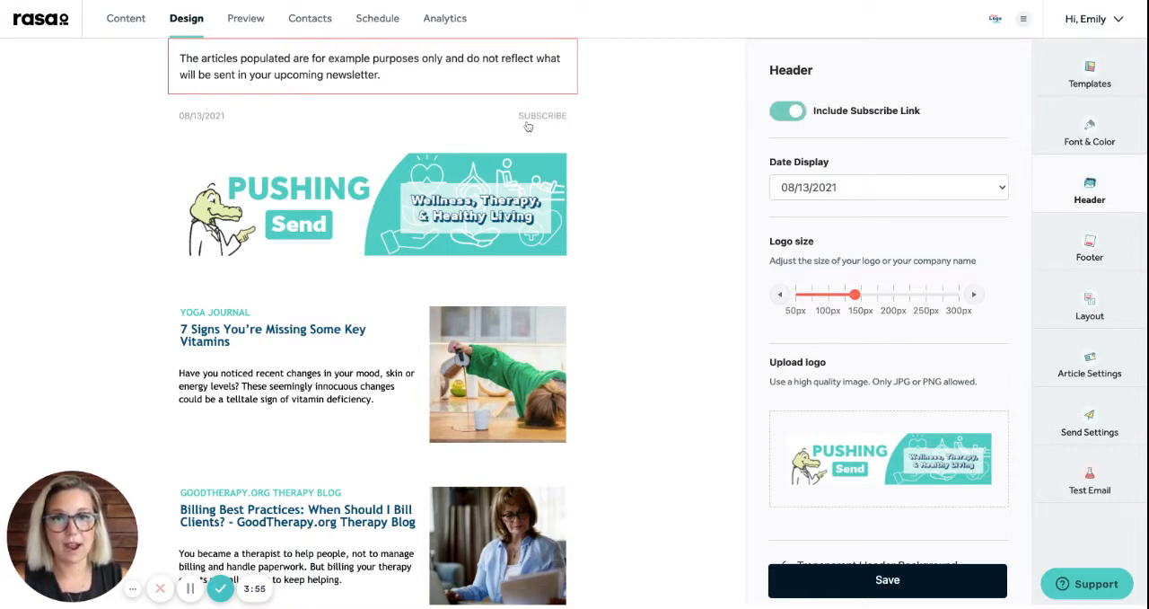
{"action": "left_click", "coordinate": [780, 120]}
{"action": "left_click", "coordinate": [779, 120]}
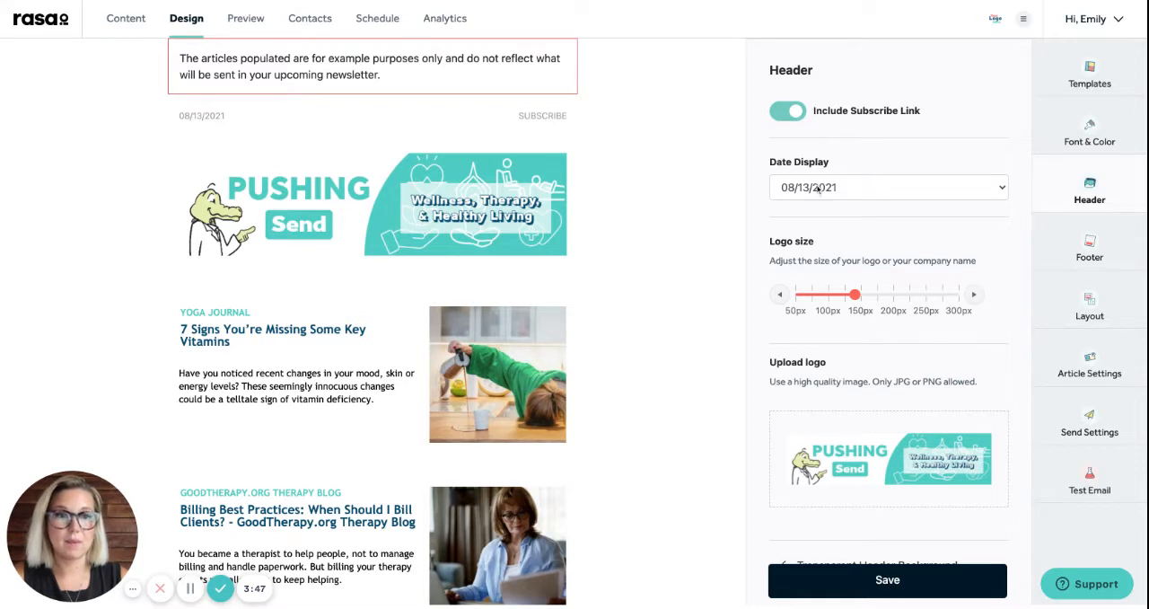
{"action": "left_click", "coordinate": [879, 193]}
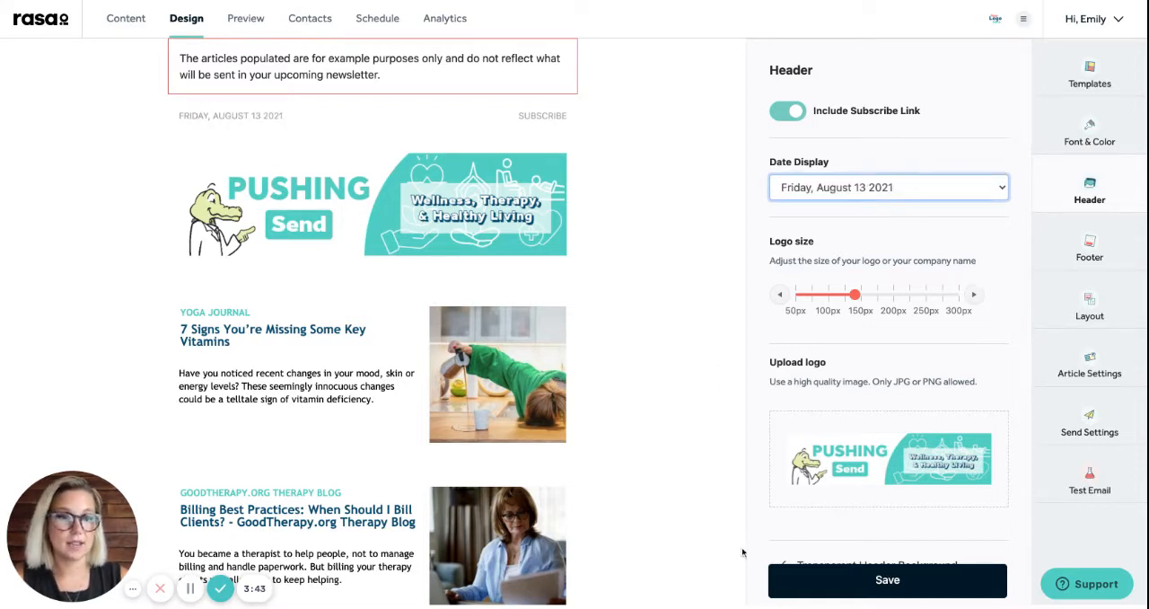
{"action": "left_click", "coordinate": [885, 582]}
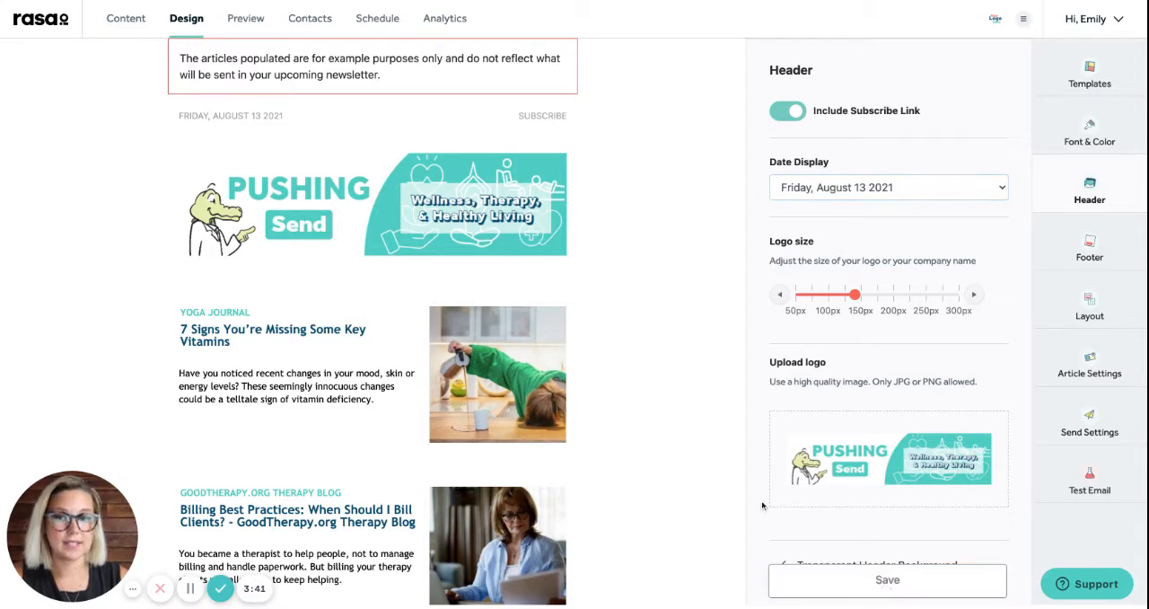
Set the newsletter's maximum article count to 10 in the article settings and save
{"action": "left_click", "coordinate": [1065, 361]}
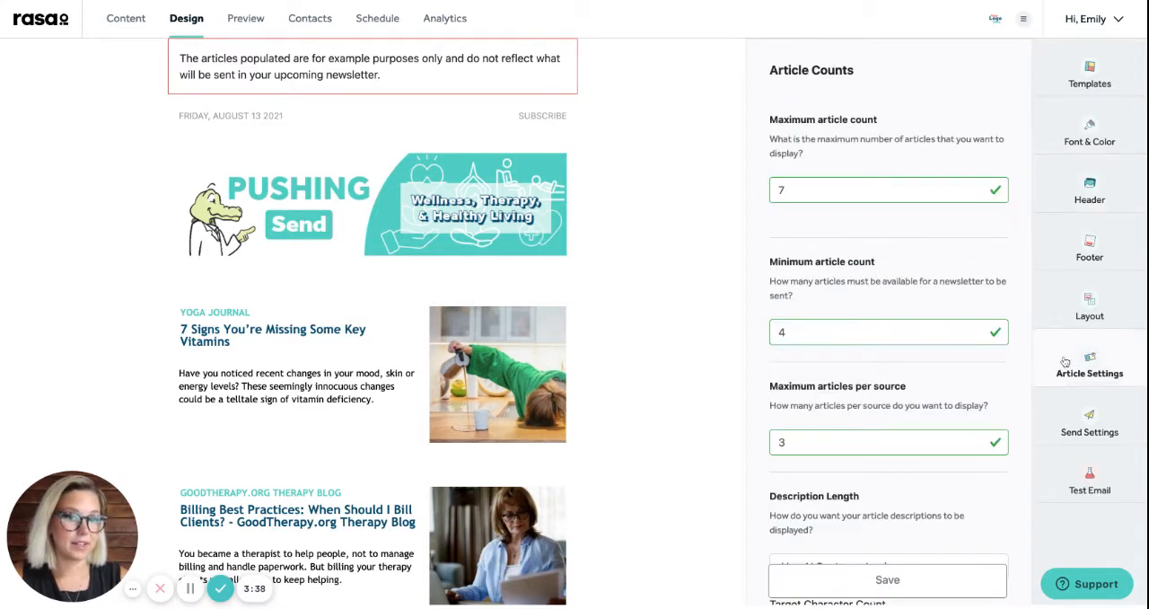
{"action": "left_click", "coordinate": [977, 189]}
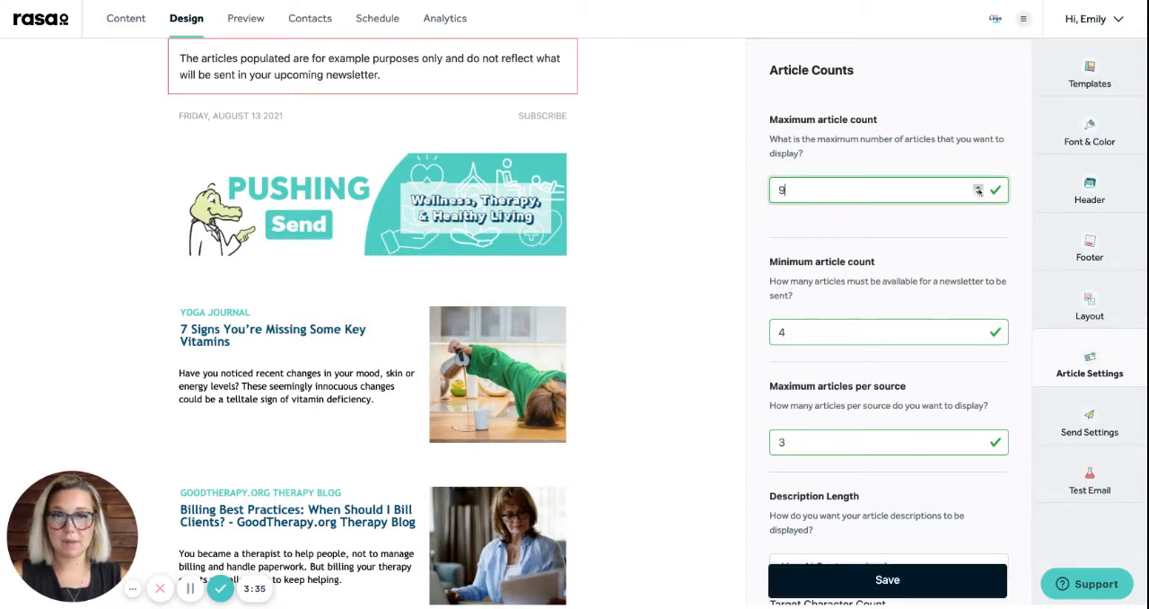
{"action": "left_click", "coordinate": [978, 186]}
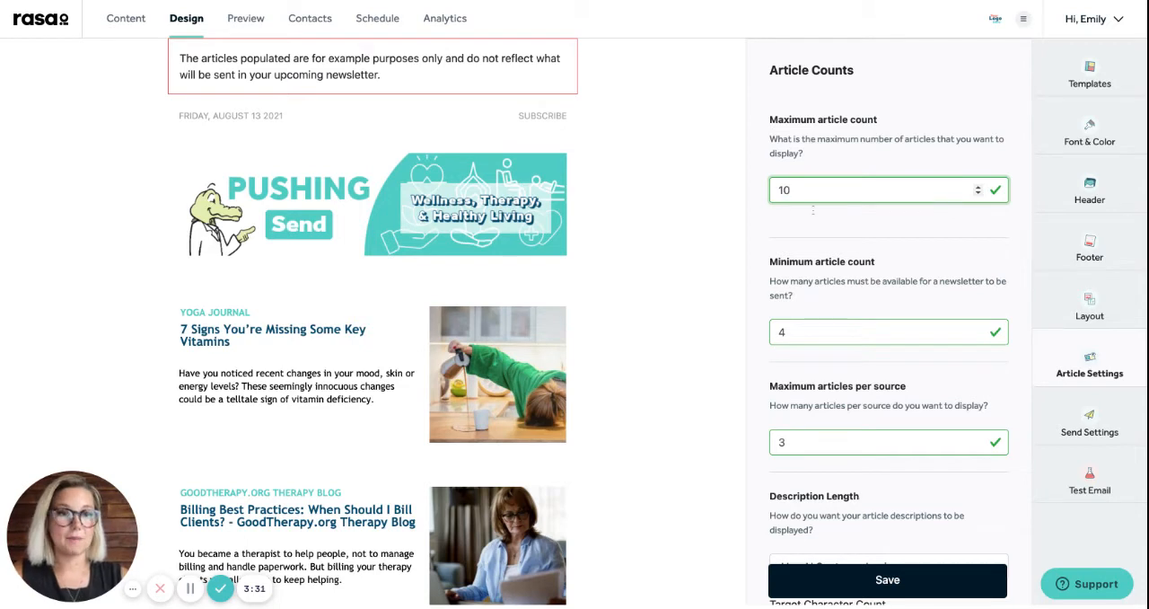
{"action": "left_click", "coordinate": [857, 581]}
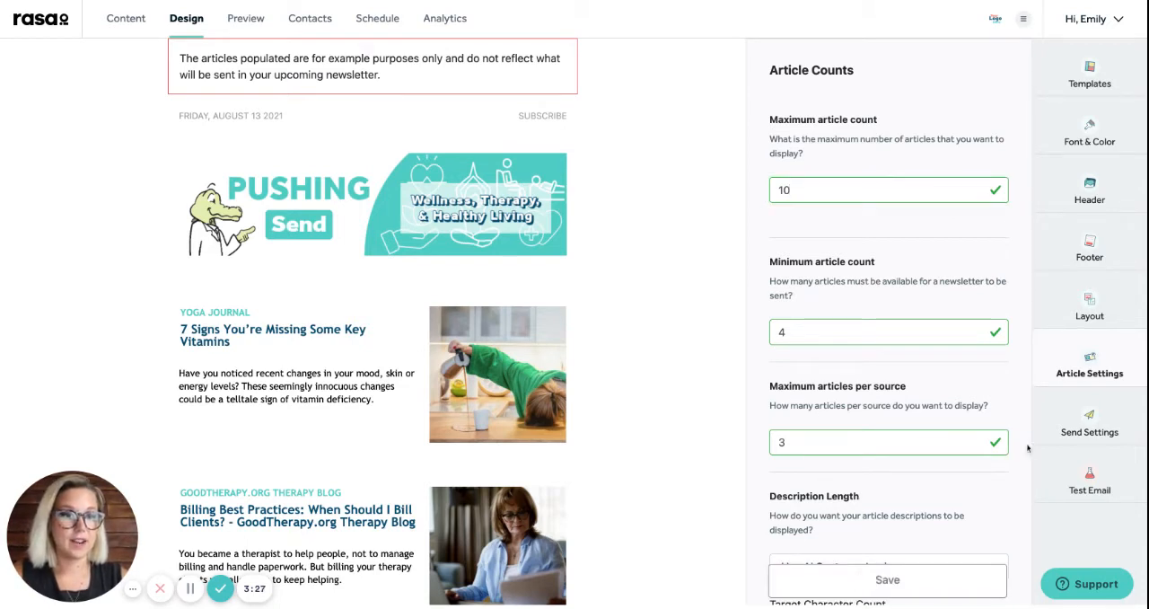
Change the newsletter's subject line from AI generated to the custom text "Be healthy, stay happy" and save the send settings
{"action": "left_click", "coordinate": [1058, 422]}
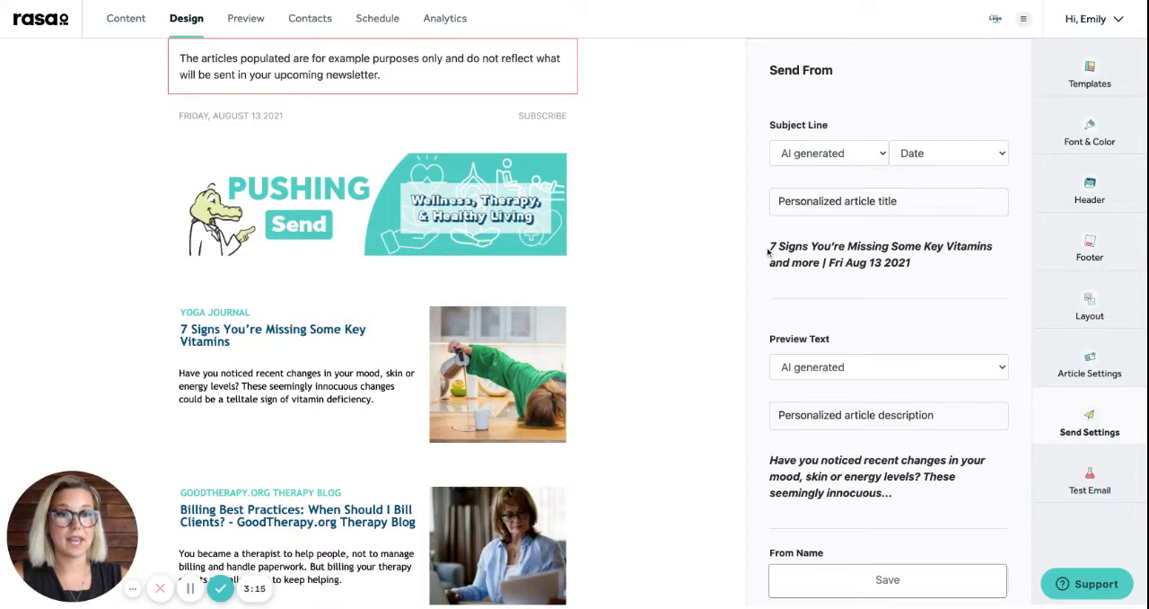
{"action": "left_click_drag", "start_coordinate": [768, 252], "coordinate": [819, 262]}
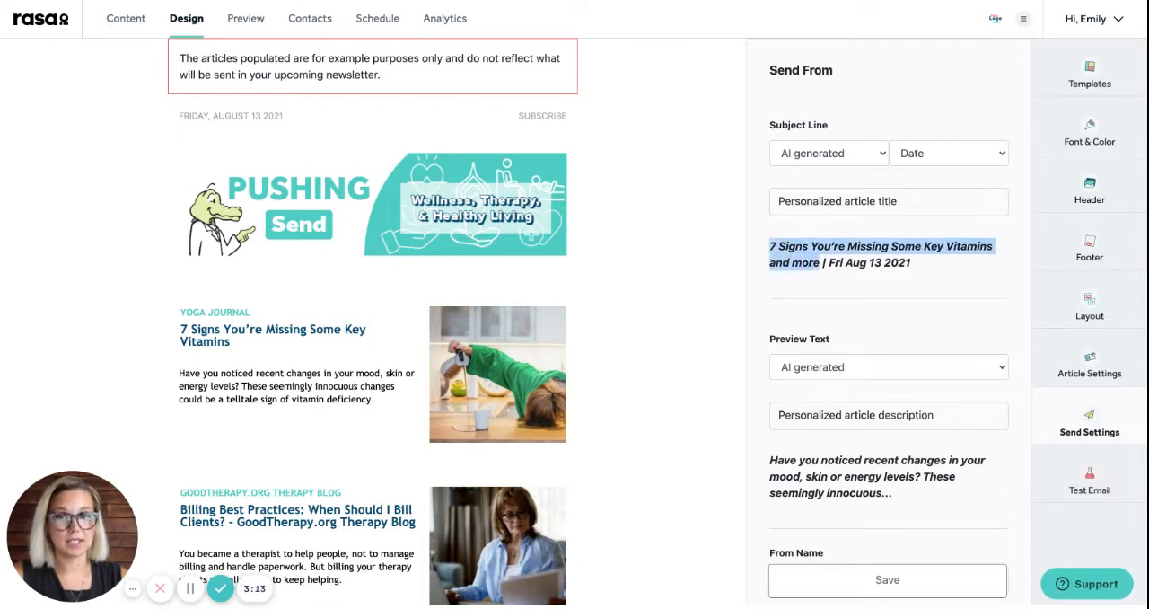
{"action": "triple_click", "coordinate": [171, 329]}
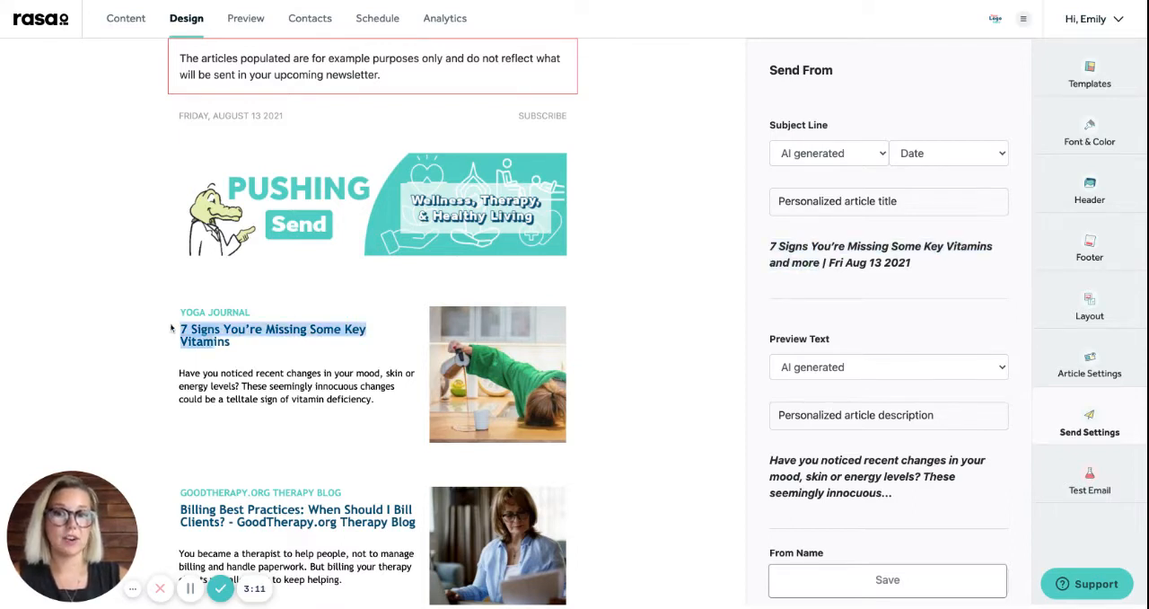
{"action": "left_click", "coordinate": [705, 314]}
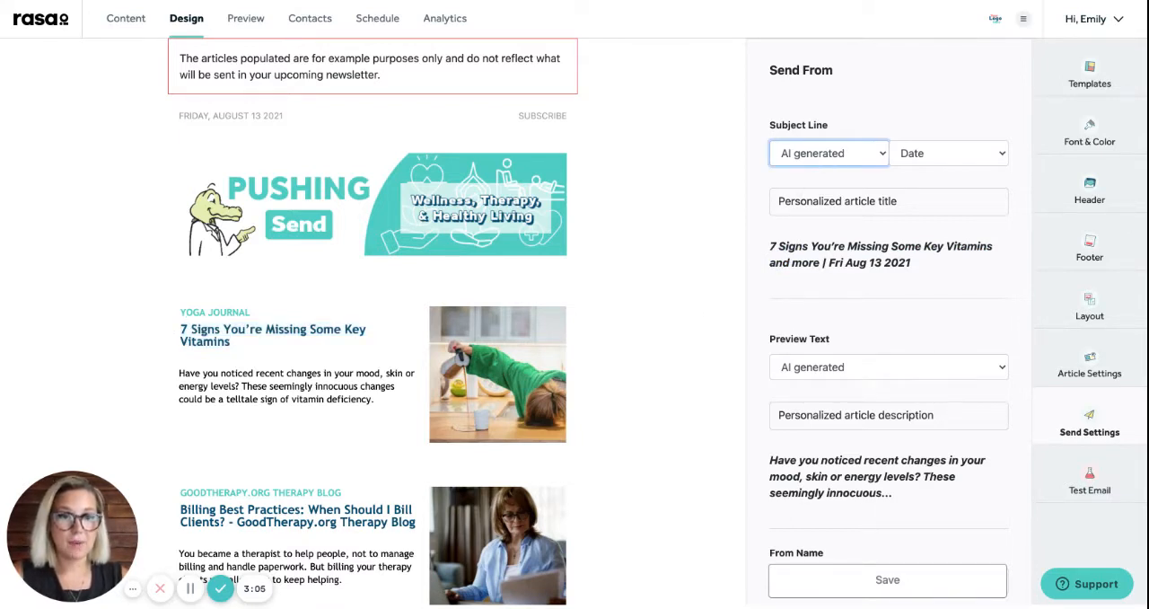
{"action": "left_click", "coordinate": [798, 224]}
{"action": "left_click", "coordinate": [795, 205]}
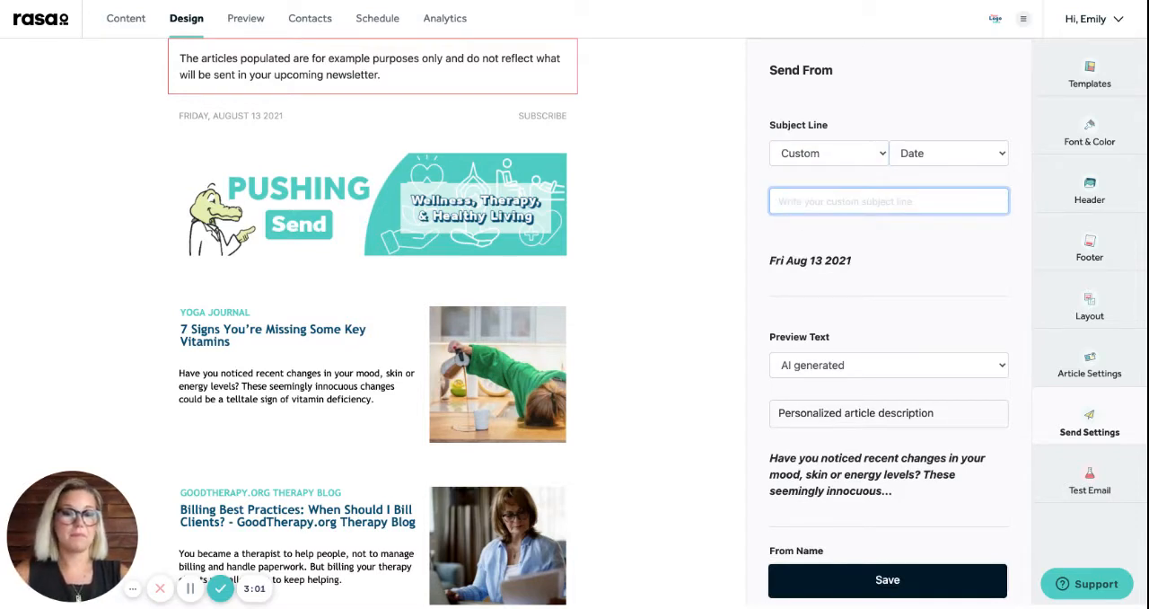
{"action": "type", "text": "Be healthy"}
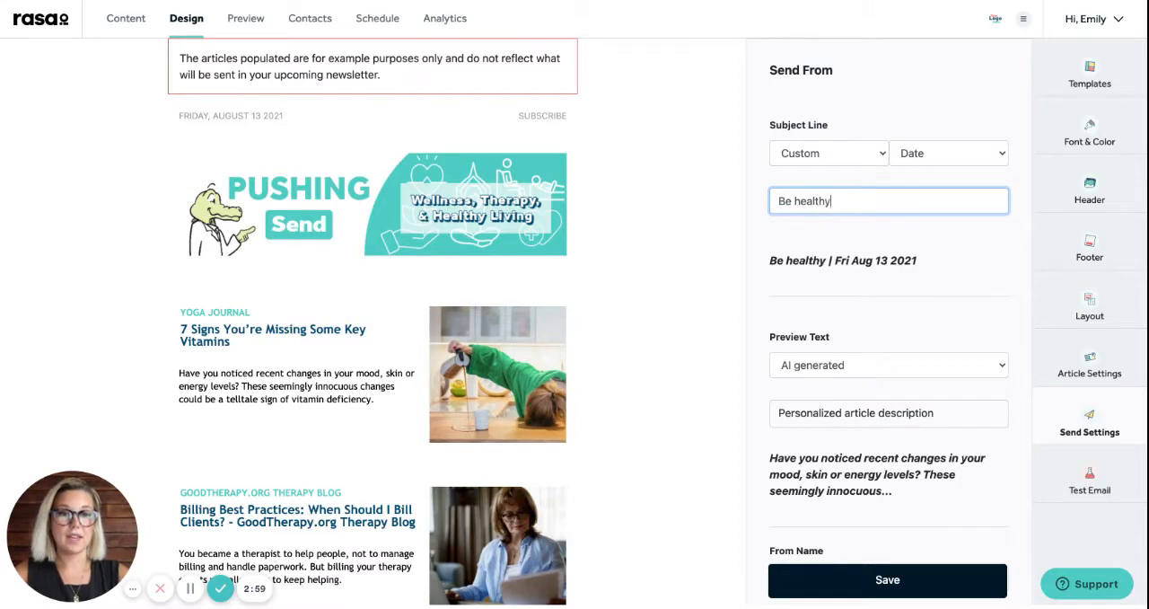
{"action": "type", "text": ", stay happy"}
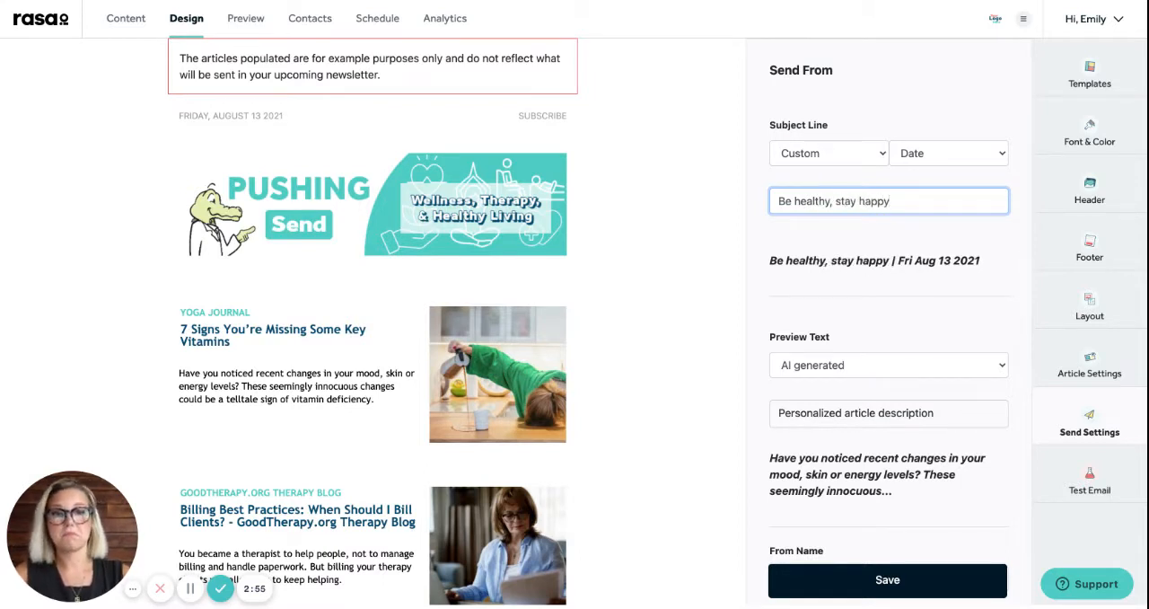
{"action": "left_click", "coordinate": [867, 585]}
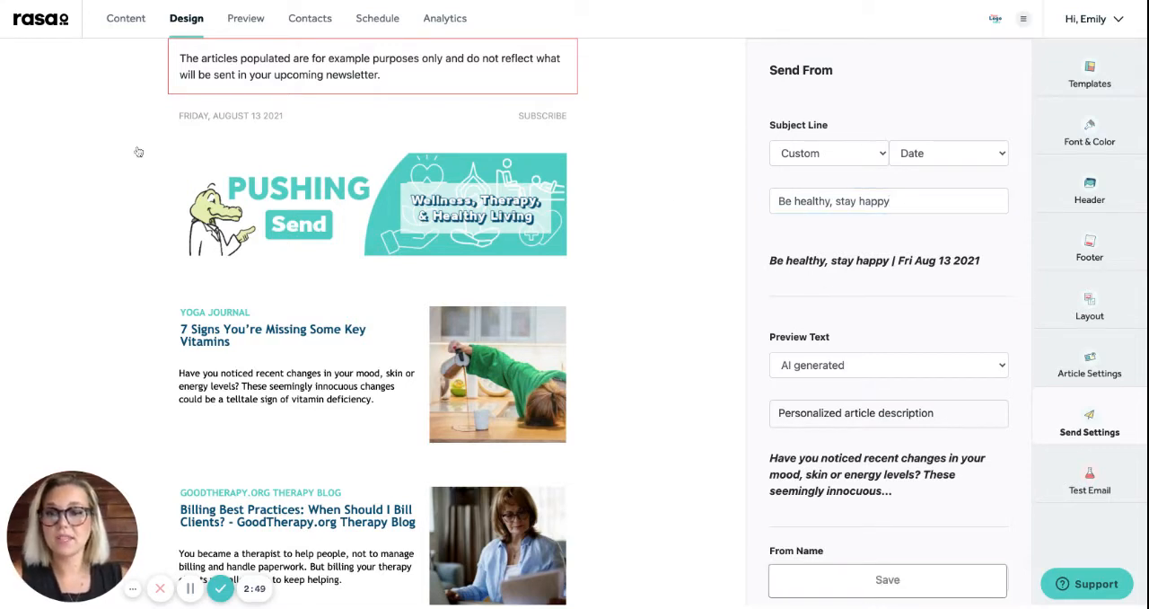
{"action": "left_click", "coordinate": [126, 27]}
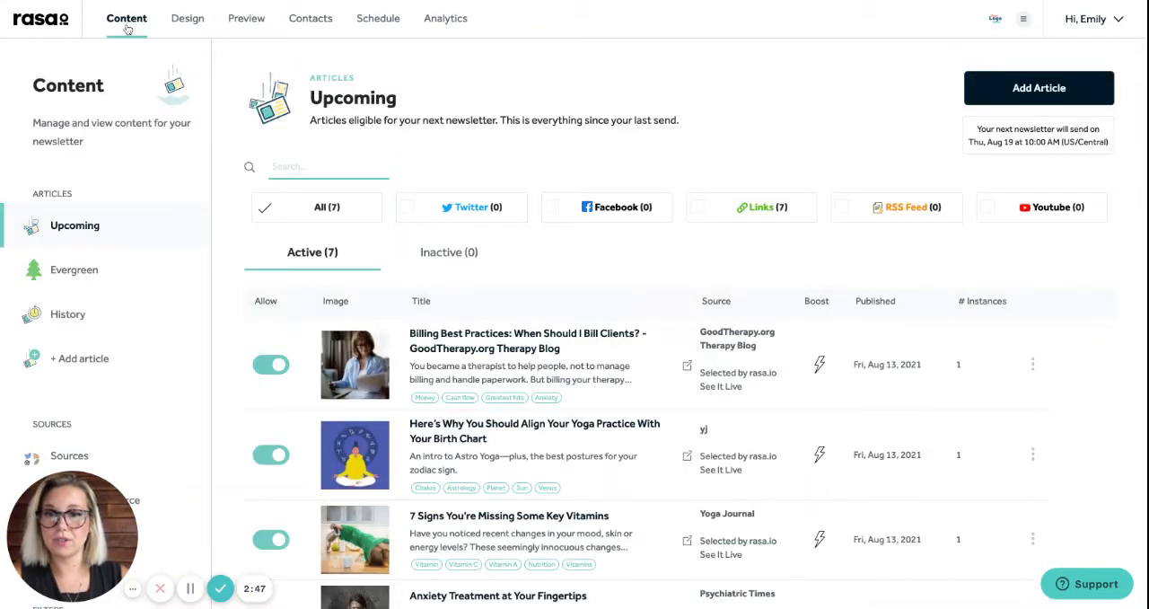
{"action": "scroll", "coordinate": [563, 194], "scroll_direction": "down", "scroll_amount": 2}
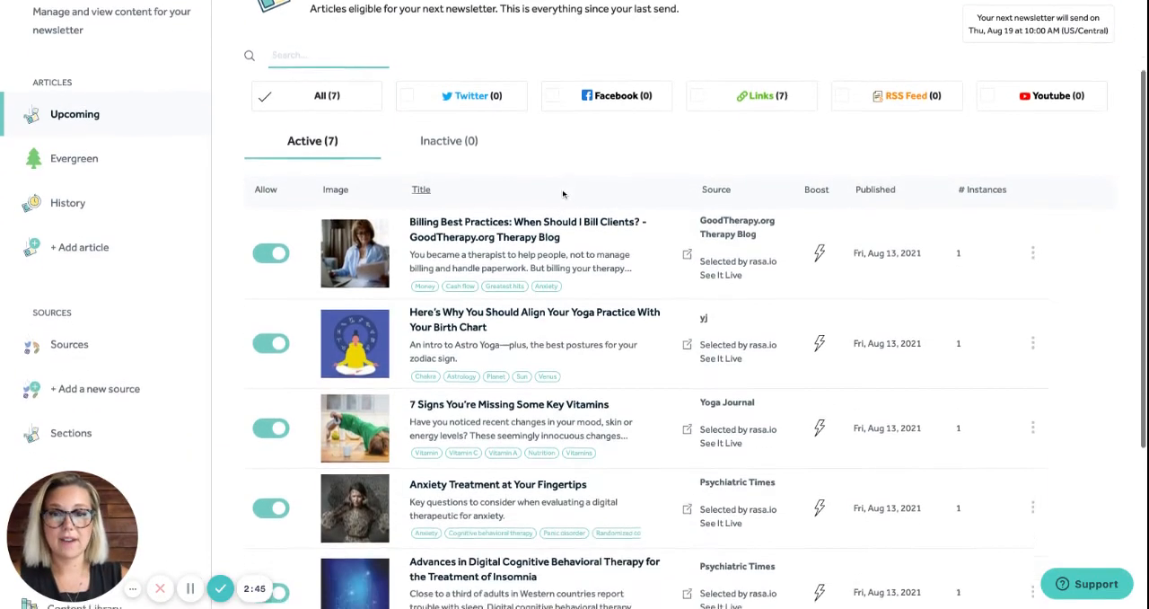
{"action": "scroll", "coordinate": [563, 193], "scroll_direction": "down", "scroll_amount": 3}
{"action": "scroll", "coordinate": [552, 357], "scroll_direction": "up", "scroll_amount": 1}
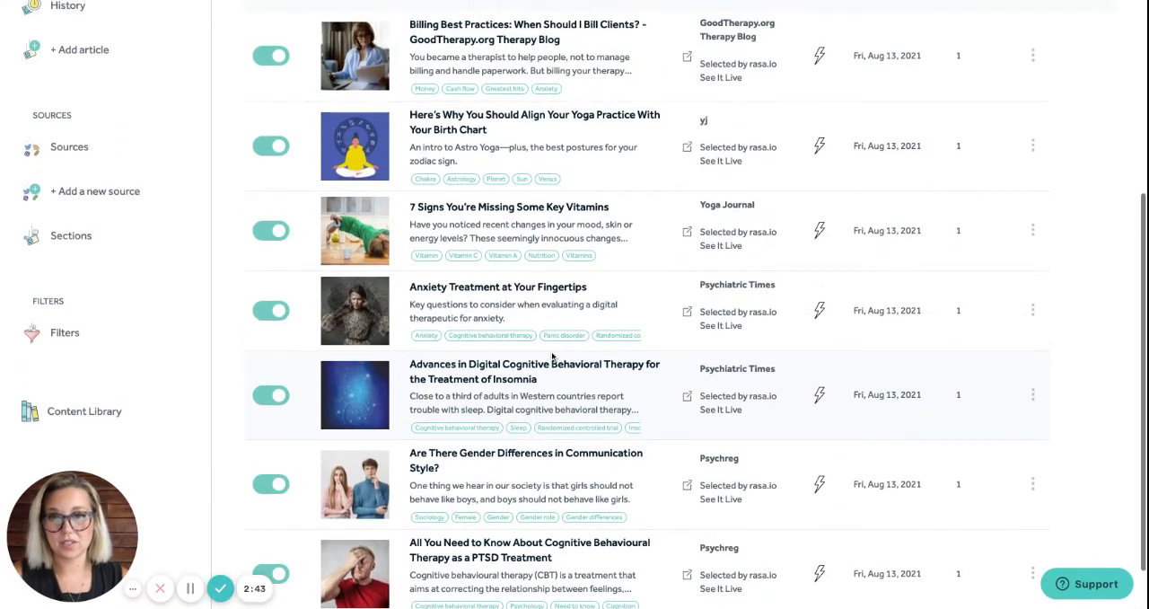
{"action": "scroll", "coordinate": [552, 357], "scroll_direction": "up", "scroll_amount": 5}
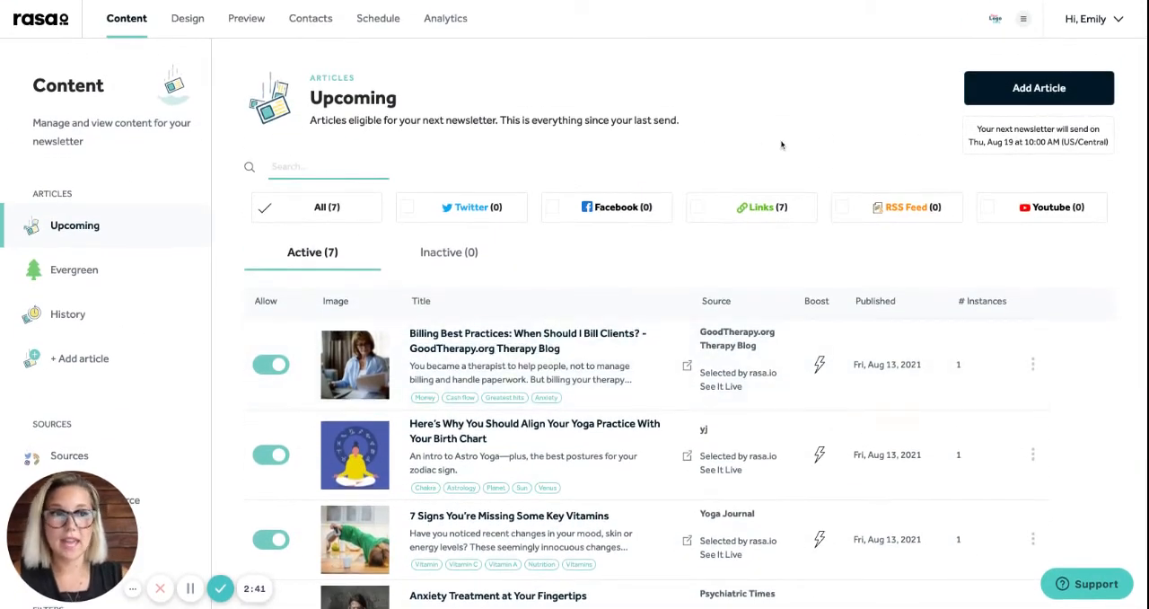
{"action": "left_click", "coordinate": [1019, 86]}
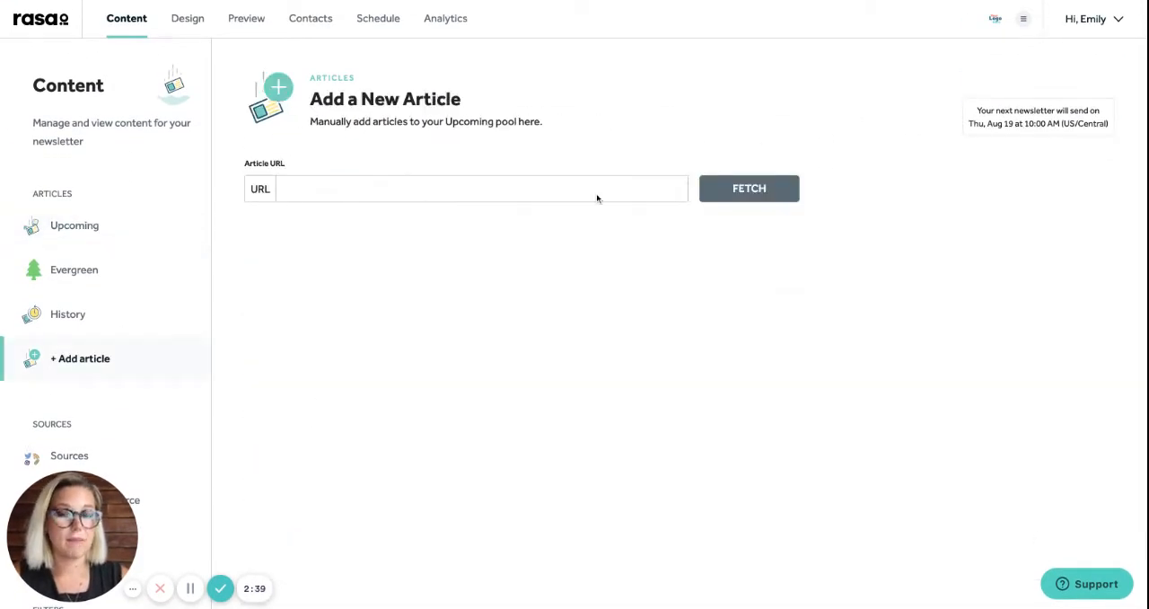
{"action": "left_click", "coordinate": [453, 192]}
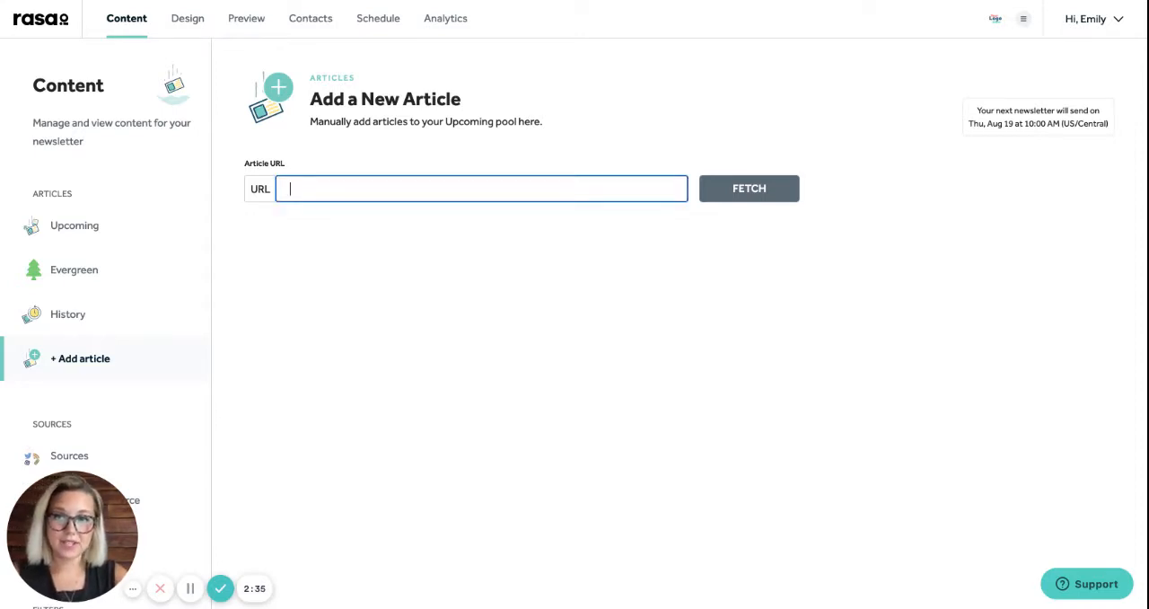
{"action": "type", "text": "https://www.goodtherapy.org/blog/Scoop-on-Parent-Child-Interaction-Therapy"}
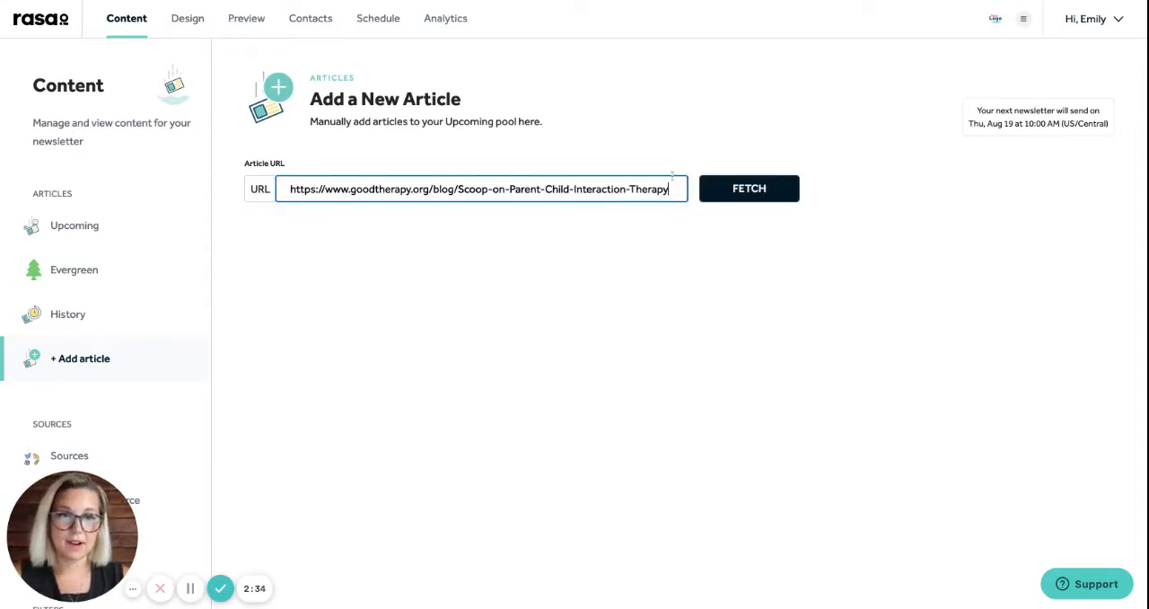
{"action": "left_click", "coordinate": [727, 194]}
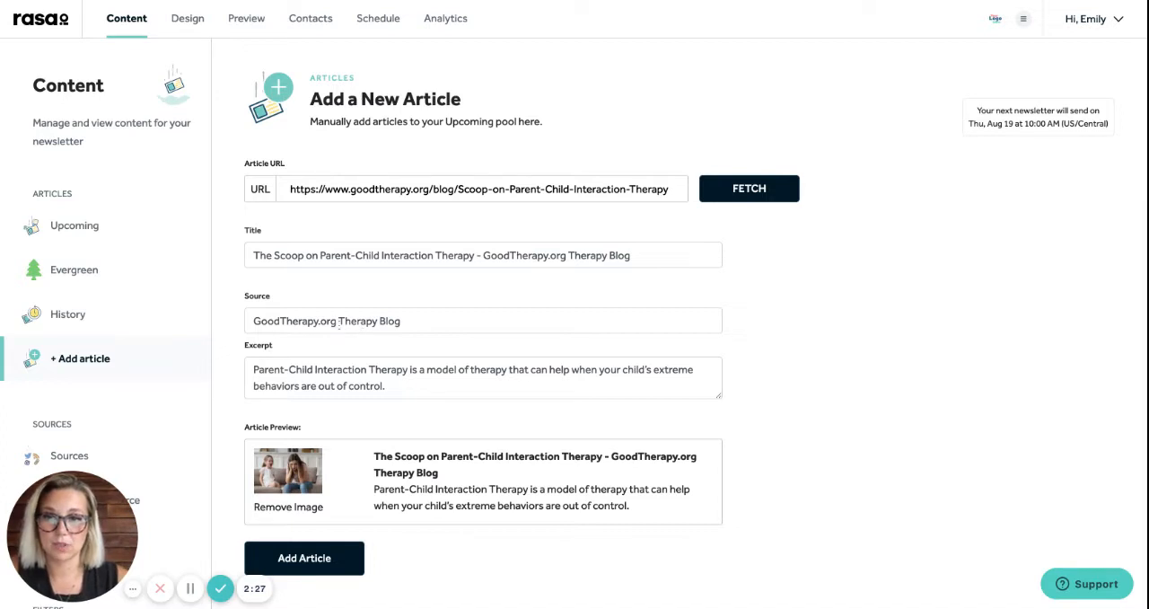
Shorten the fetched article's source to "GoodTherapy.org" and add the article to the upcoming pool
{"action": "left_click_drag", "start_coordinate": [402, 321], "coordinate": [338, 321]}
{"action": "key", "text": "BackSpace"}
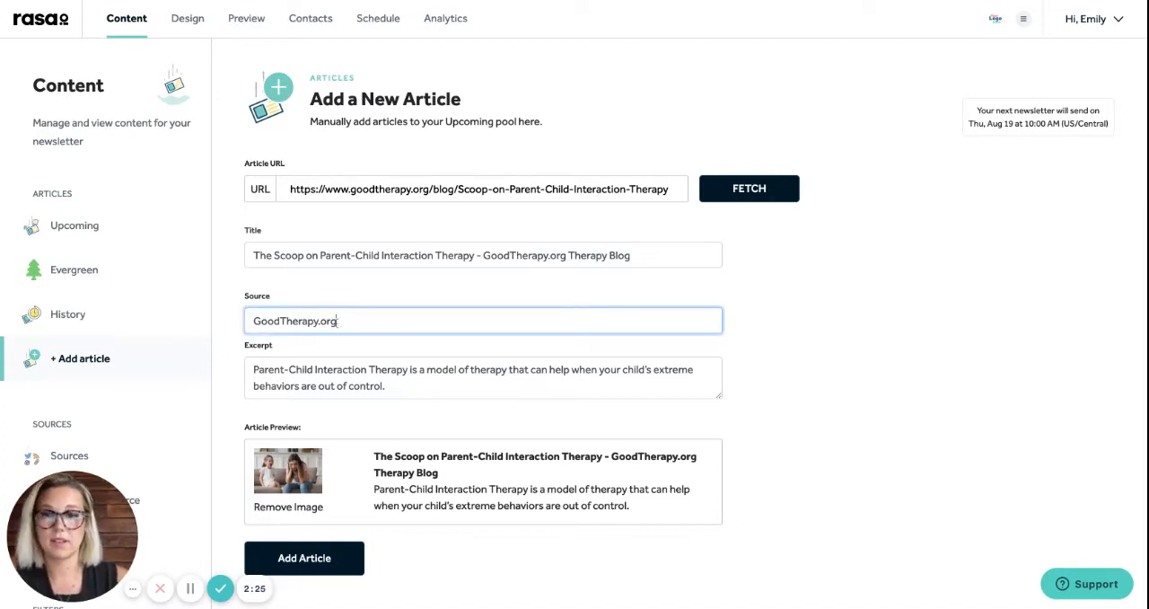
{"action": "key", "text": "Tab"}
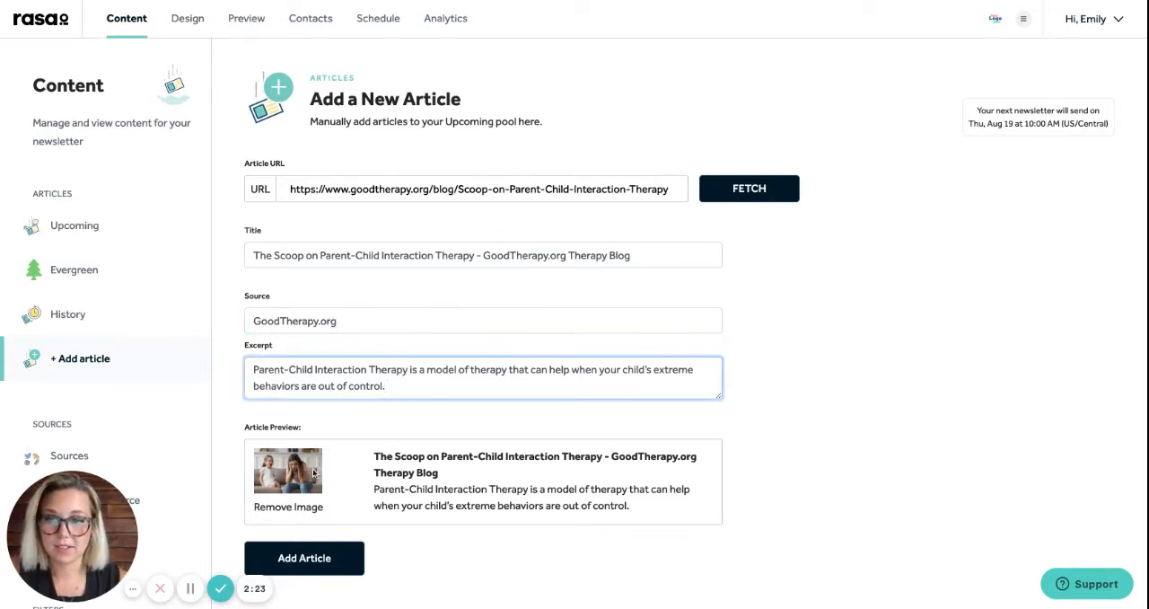
{"action": "left_click", "coordinate": [334, 556]}
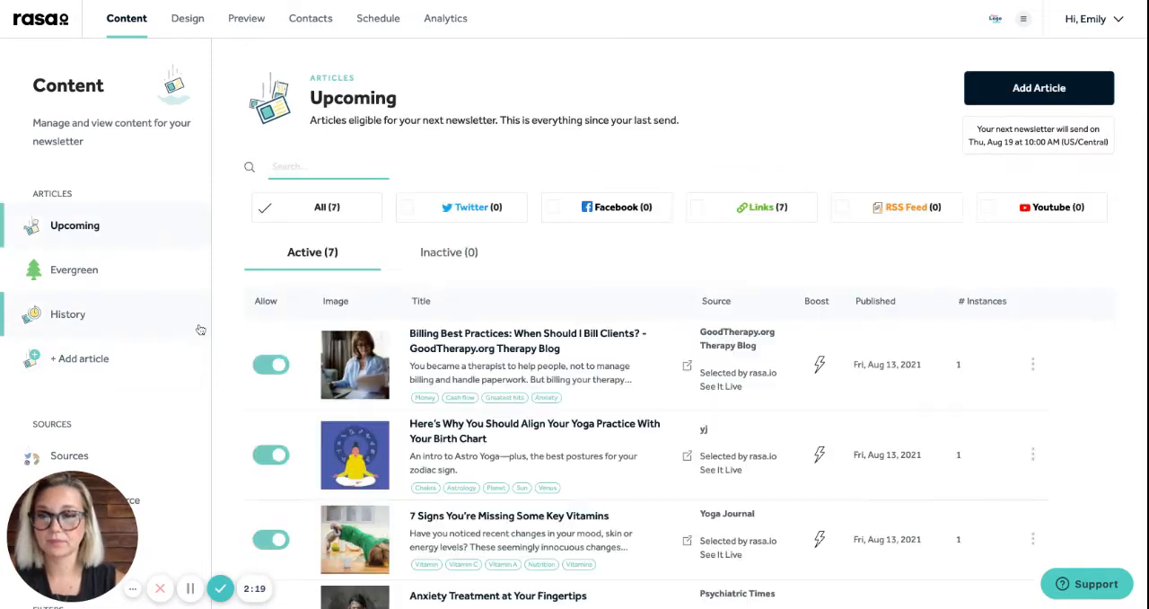
Open the newsletter's list of content sources and start adding a new source
{"action": "scroll", "coordinate": [229, 328], "scroll_direction": "down", "scroll_amount": 1}
{"action": "left_click", "coordinate": [120, 371]}
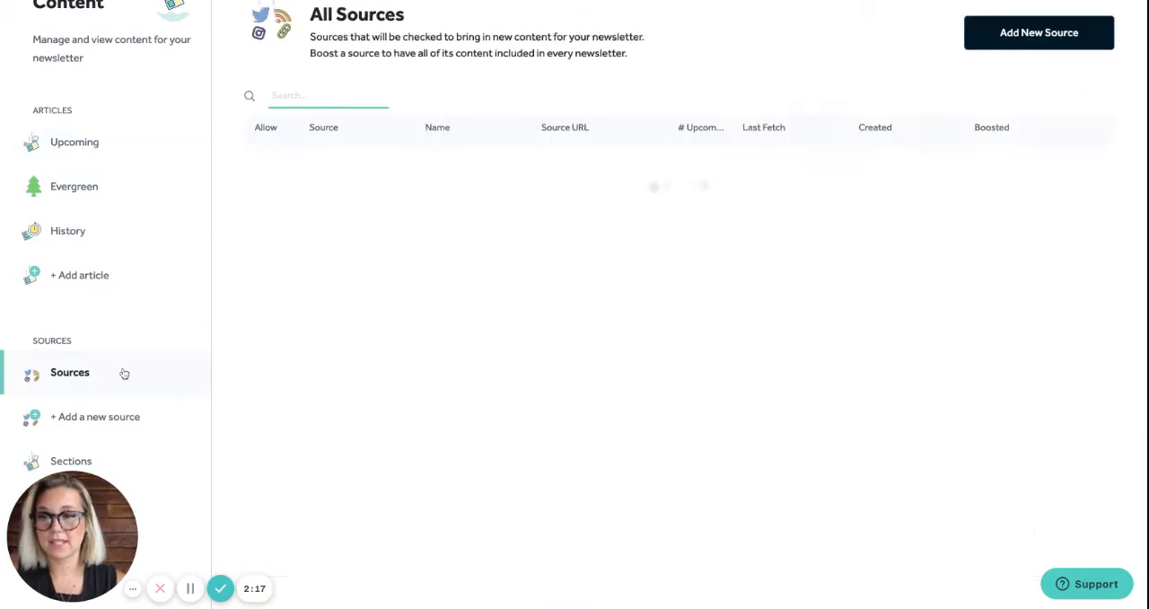
{"action": "scroll", "coordinate": [303, 251], "scroll_direction": "up", "scroll_amount": 1}
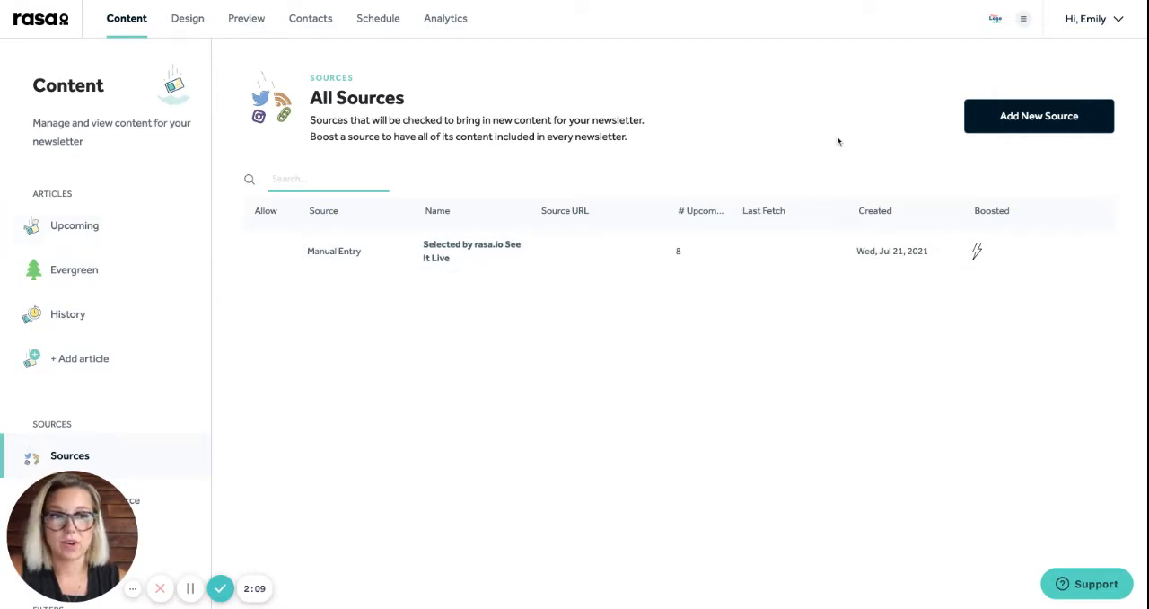
{"action": "left_click", "coordinate": [1000, 120]}
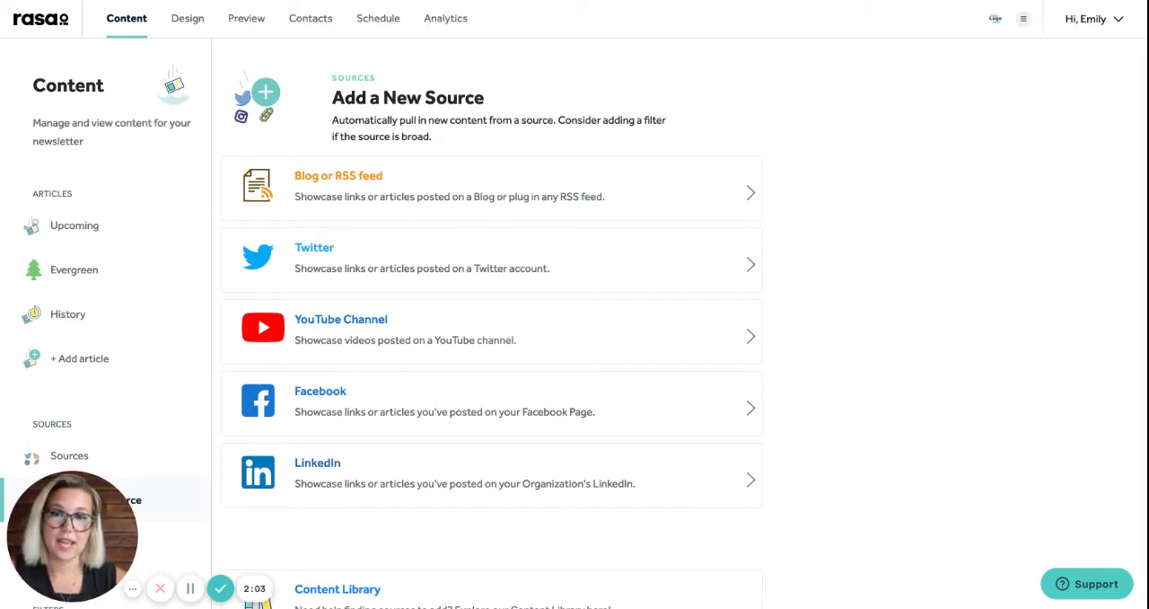
Open the Content Library from the source options and filter it by the Health & Medicine category
{"action": "scroll", "coordinate": [795, 309], "scroll_direction": "down", "scroll_amount": 3}
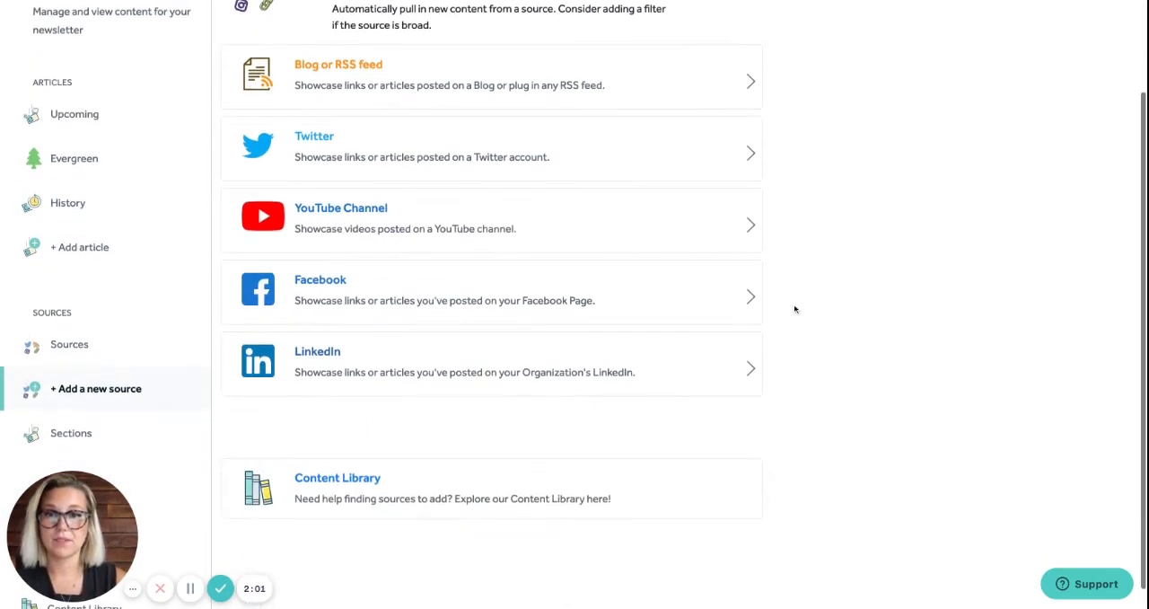
{"action": "left_click", "coordinate": [421, 477]}
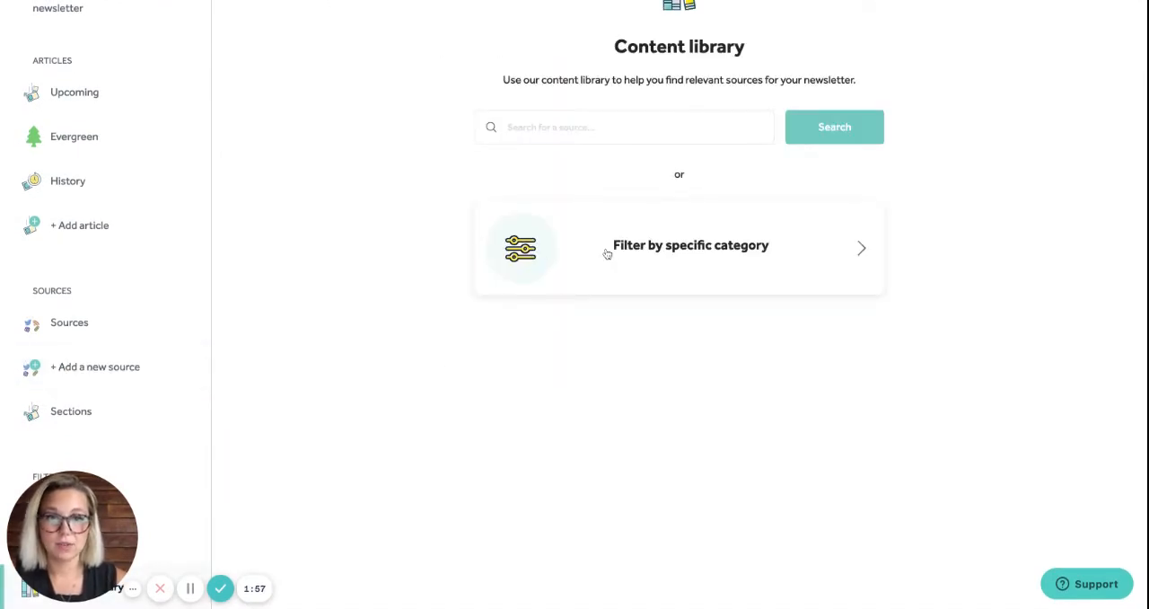
{"action": "left_click", "coordinate": [643, 254]}
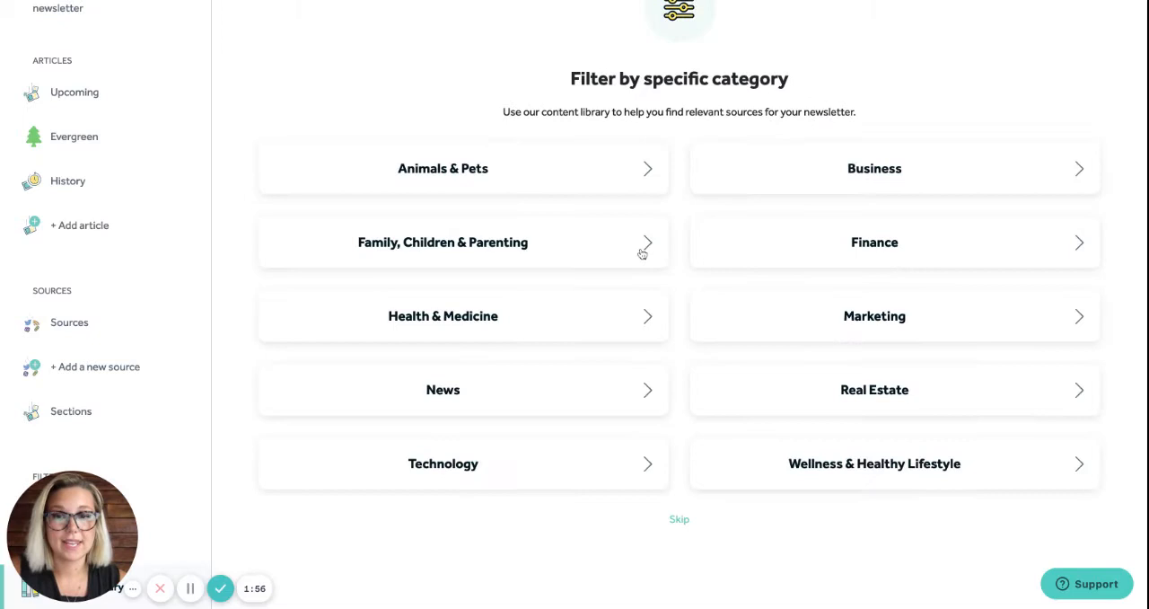
{"action": "left_click", "coordinate": [519, 326]}
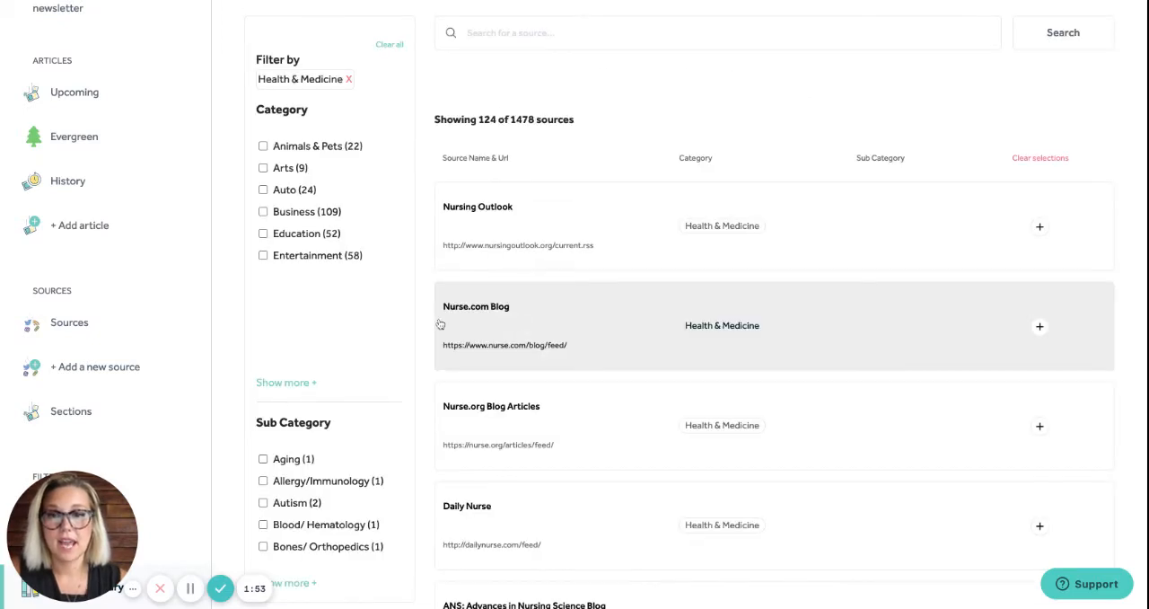
Expand the sub category list and narrow the library sources to Depression and Fitness
{"action": "scroll", "coordinate": [398, 342], "scroll_direction": "down", "scroll_amount": 3}
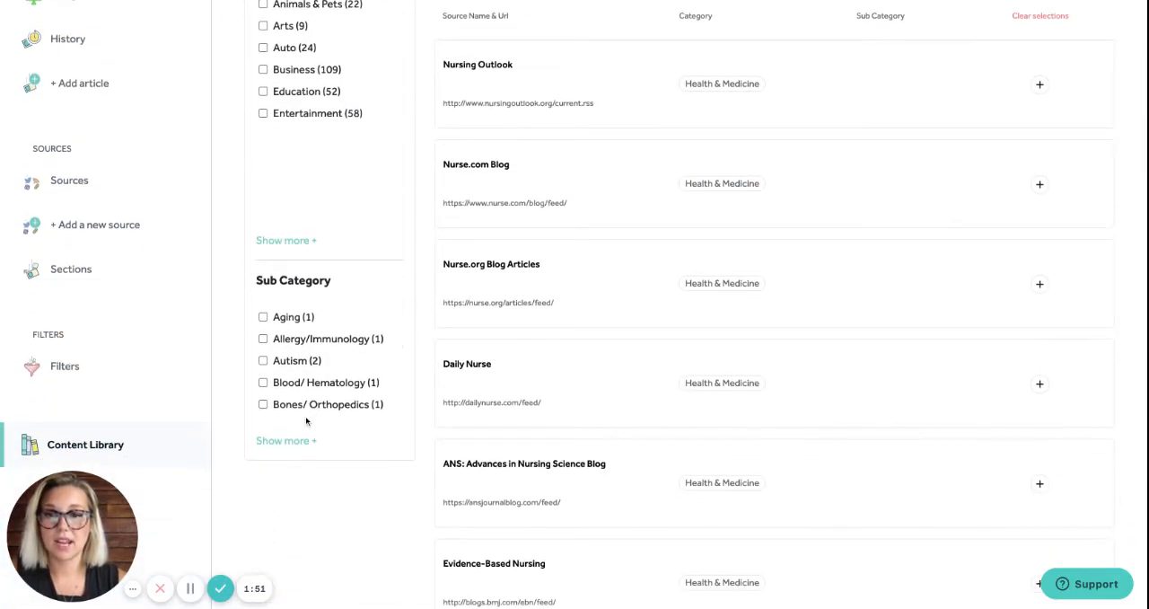
{"action": "left_click", "coordinate": [302, 442]}
{"action": "scroll", "coordinate": [348, 360], "scroll_direction": "down", "scroll_amount": 2}
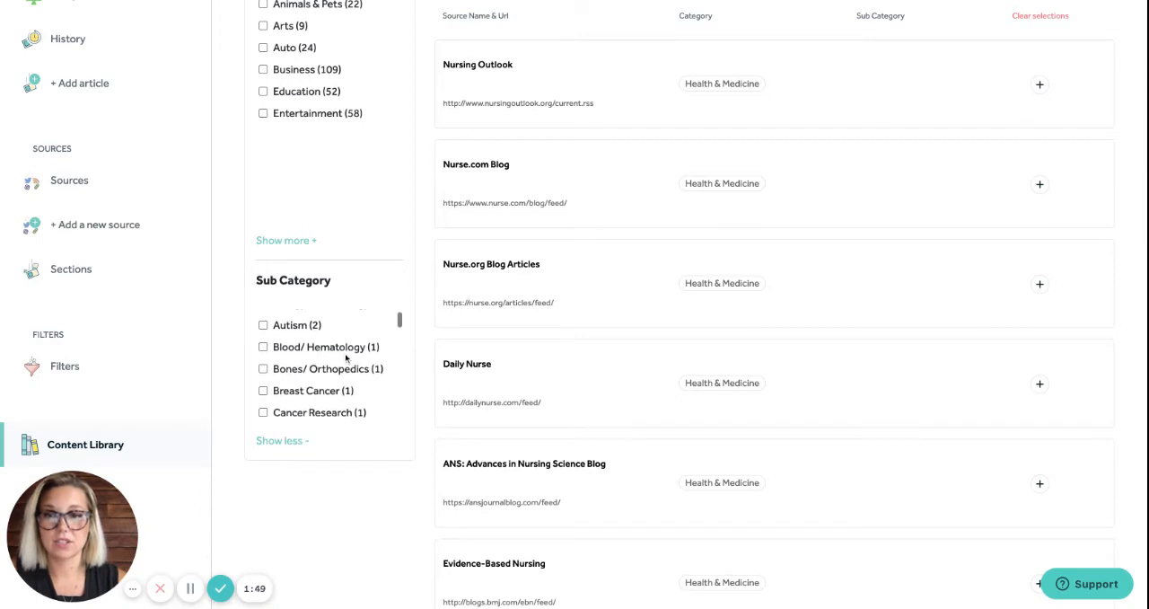
{"action": "scroll", "coordinate": [346, 362], "scroll_direction": "down", "scroll_amount": 4}
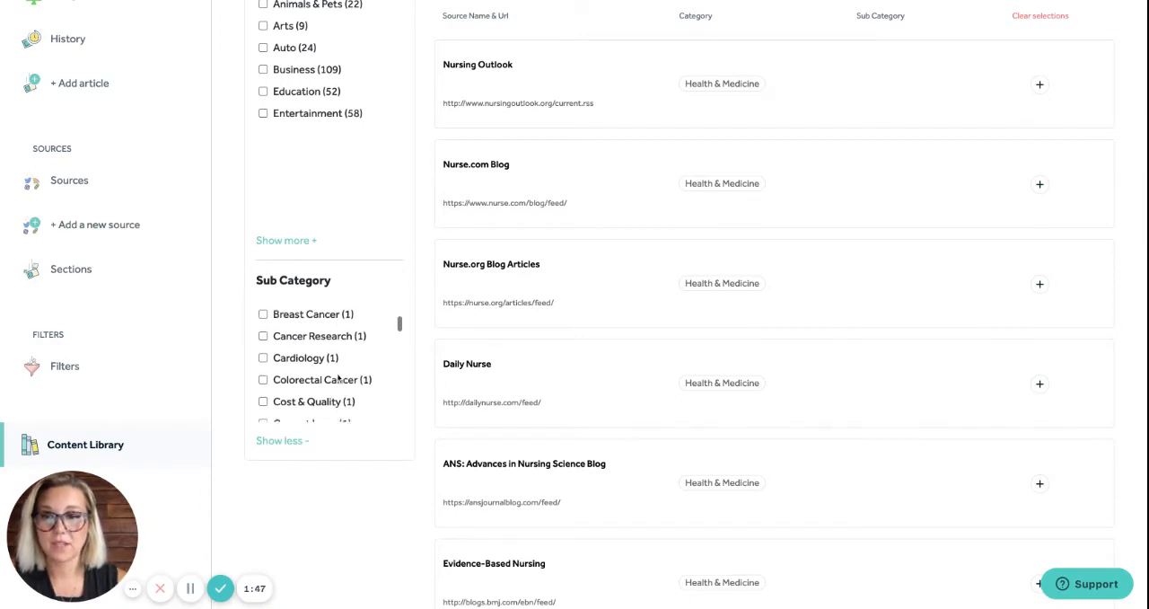
{"action": "scroll", "coordinate": [346, 361], "scroll_direction": "down", "scroll_amount": 4}
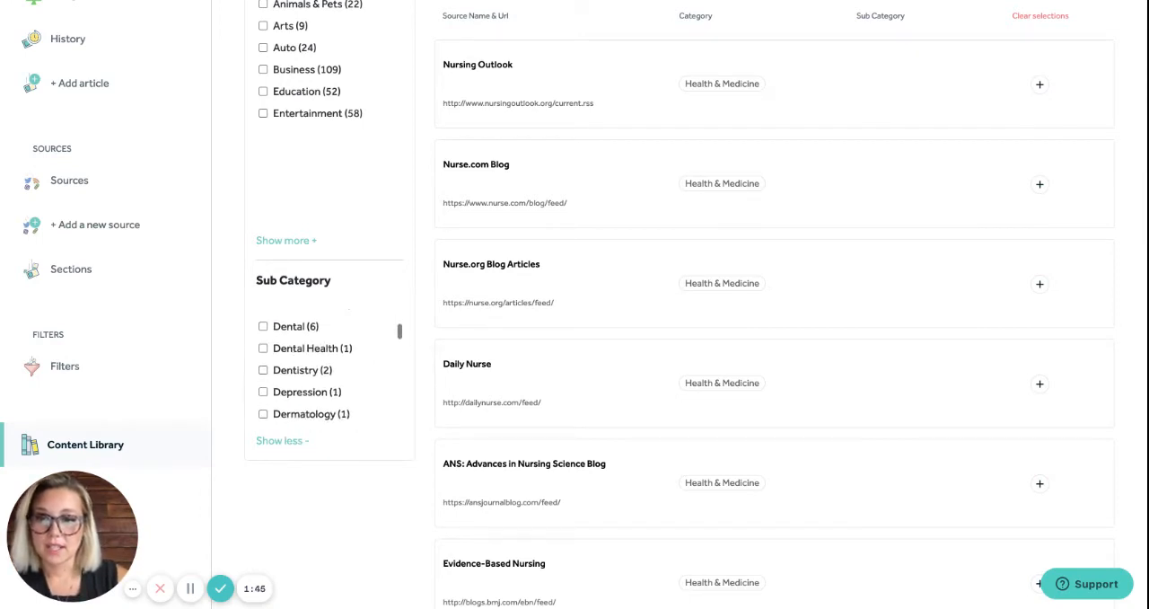
{"action": "left_click", "coordinate": [263, 364]}
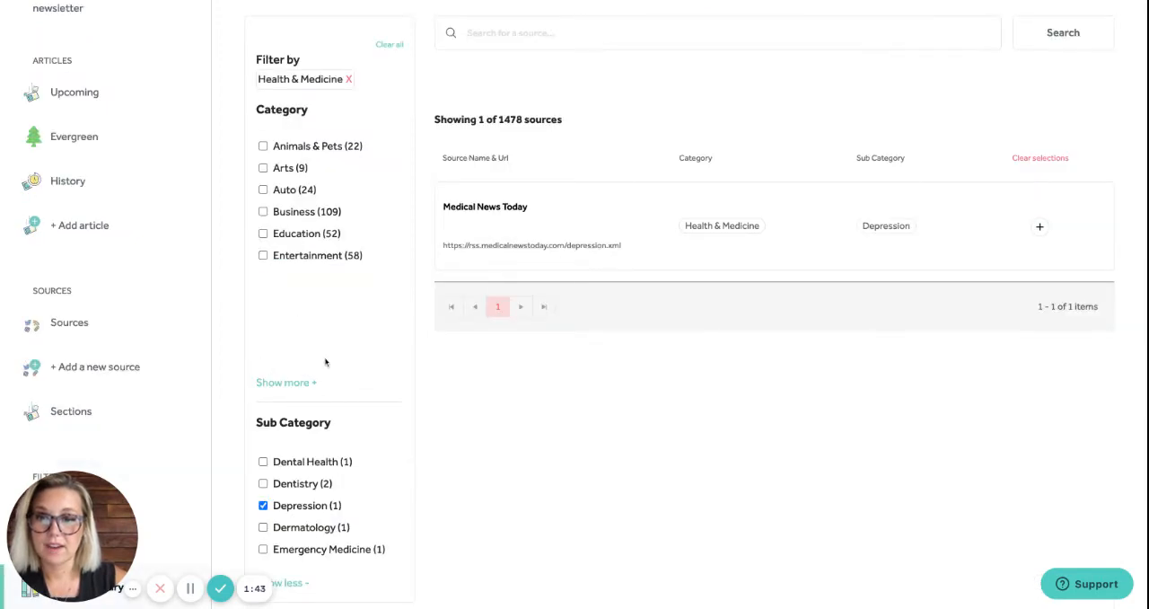
{"action": "scroll", "coordinate": [329, 463], "scroll_direction": "down", "scroll_amount": 3}
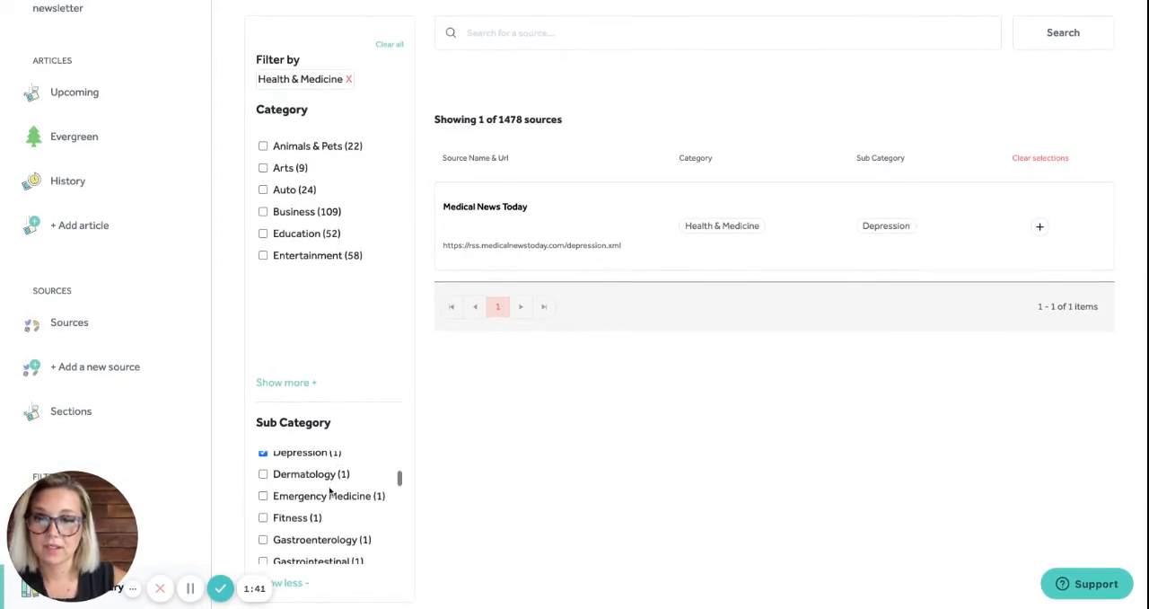
{"action": "left_click", "coordinate": [263, 503]}
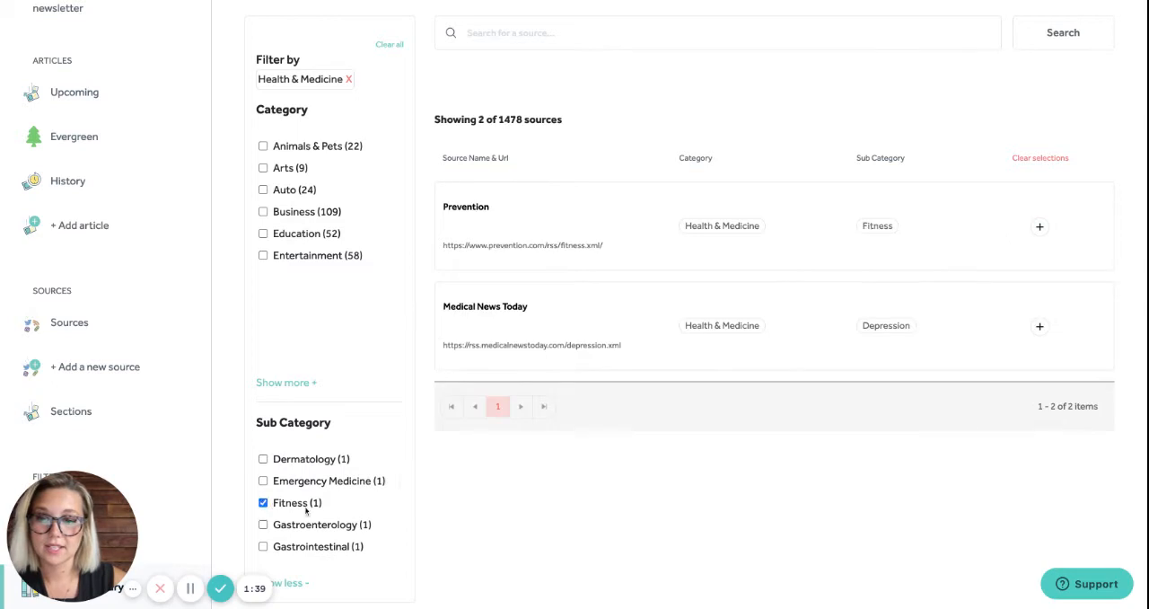
Add the Health & Medicine, Health Industry and Health Information sub categories to the source filter
{"action": "scroll", "coordinate": [306, 510], "scroll_direction": "down", "scroll_amount": 4}
{"action": "scroll", "coordinate": [306, 511], "scroll_direction": "down", "scroll_amount": 1}
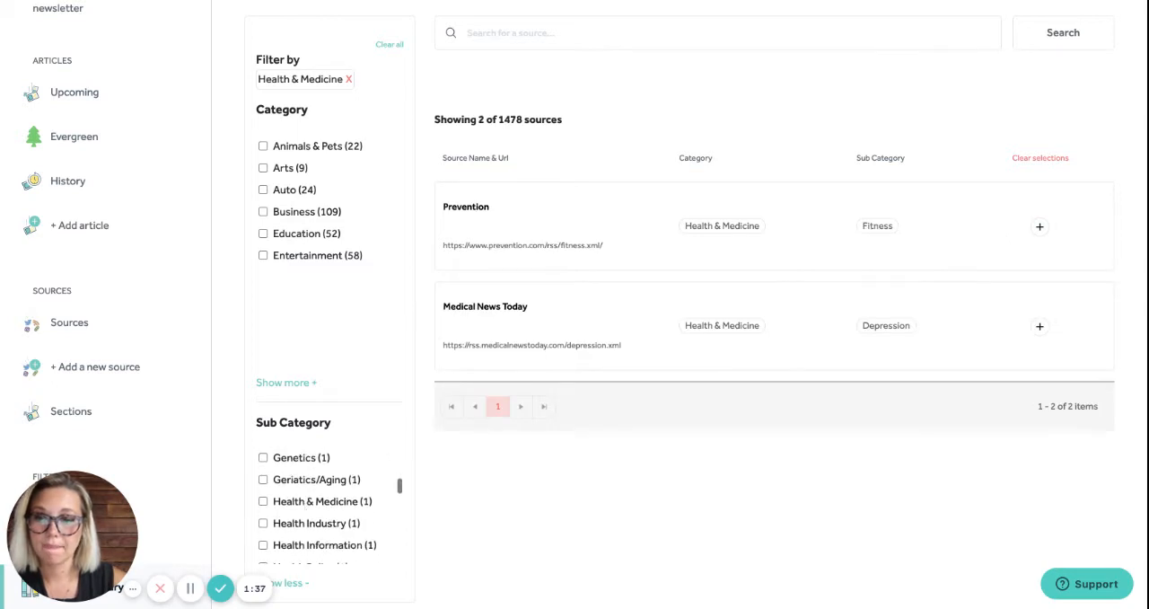
{"action": "left_click", "coordinate": [263, 501]}
{"action": "left_click", "coordinate": [263, 523]}
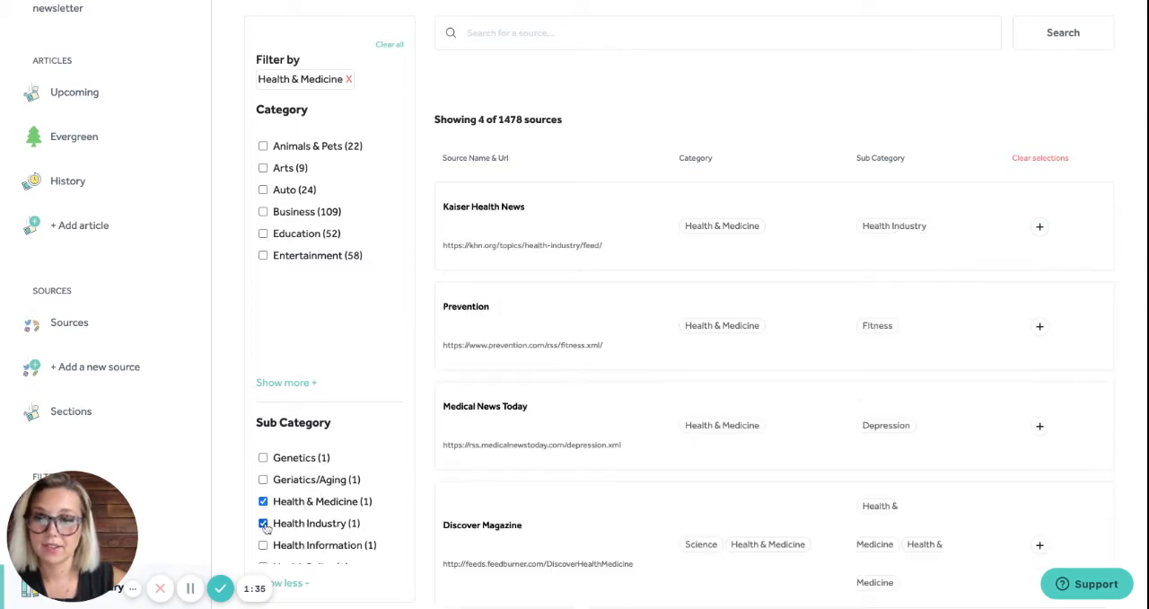
{"action": "scroll", "coordinate": [297, 552], "scroll_direction": "down", "scroll_amount": 3}
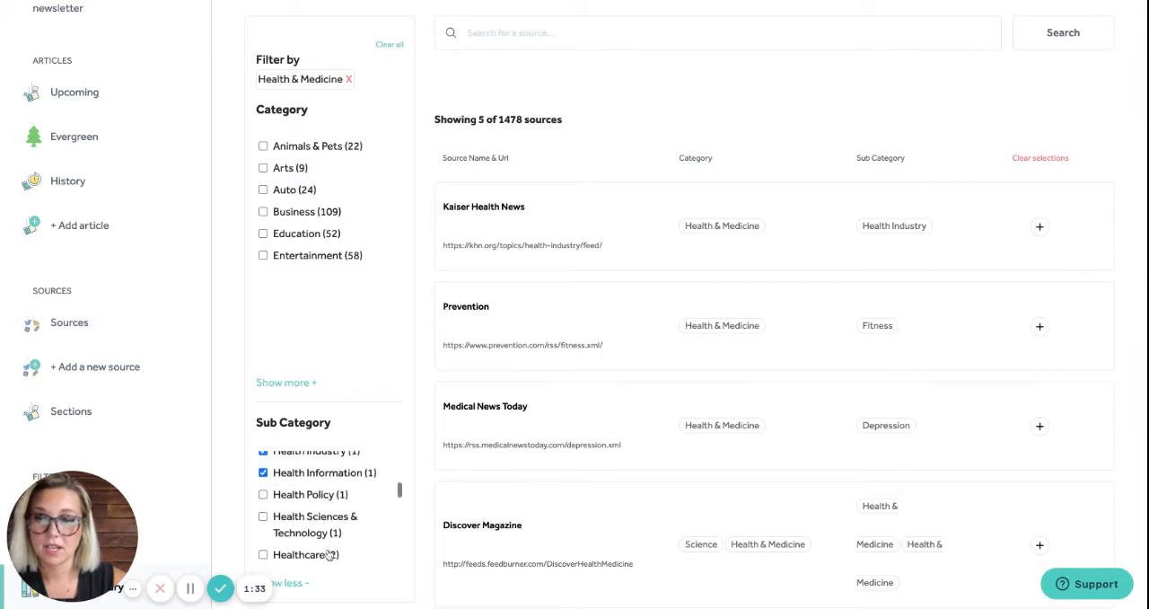
Include the Mental Health and Mind Brain sub categories in the source filter
{"action": "scroll", "coordinate": [324, 535], "scroll_direction": "down", "scroll_amount": 3}
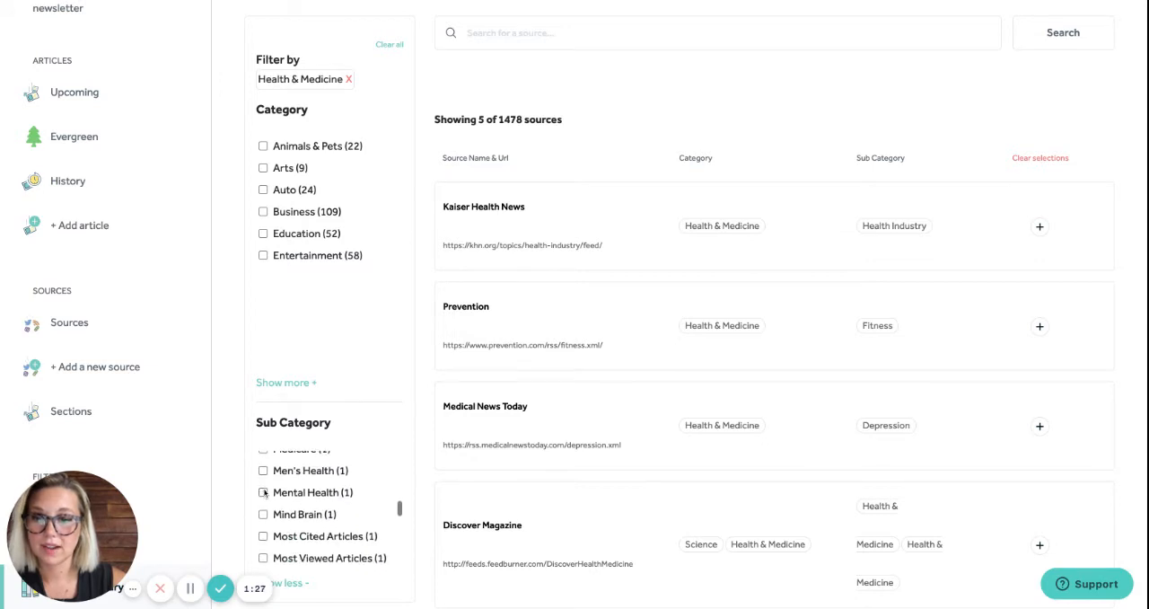
{"action": "left_click", "coordinate": [263, 492]}
{"action": "left_click", "coordinate": [263, 515]}
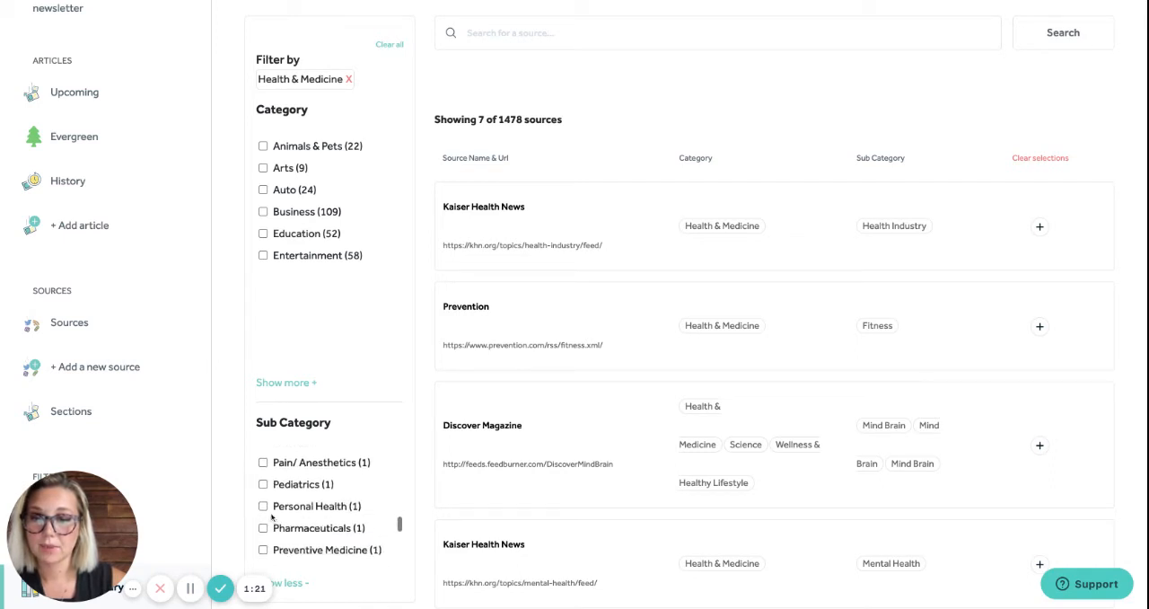
Extend the source filter with the Personal Health, Preventive Medicine, Psychiatry, Public Health and Weight Loss sub categories
{"action": "left_click", "coordinate": [263, 506]}
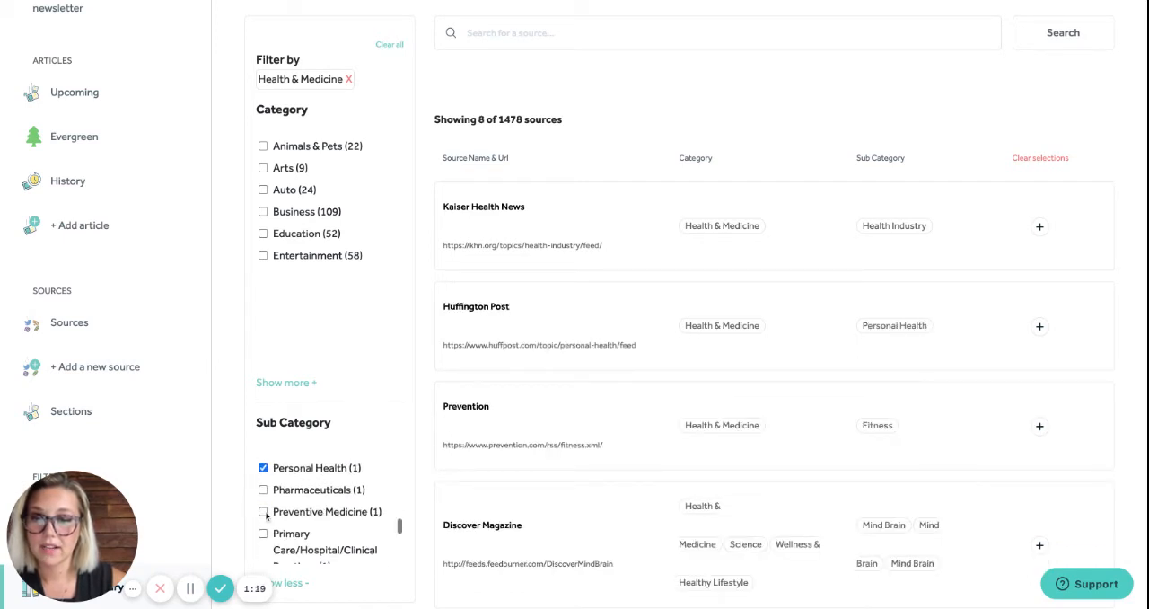
{"action": "left_click", "coordinate": [263, 512]}
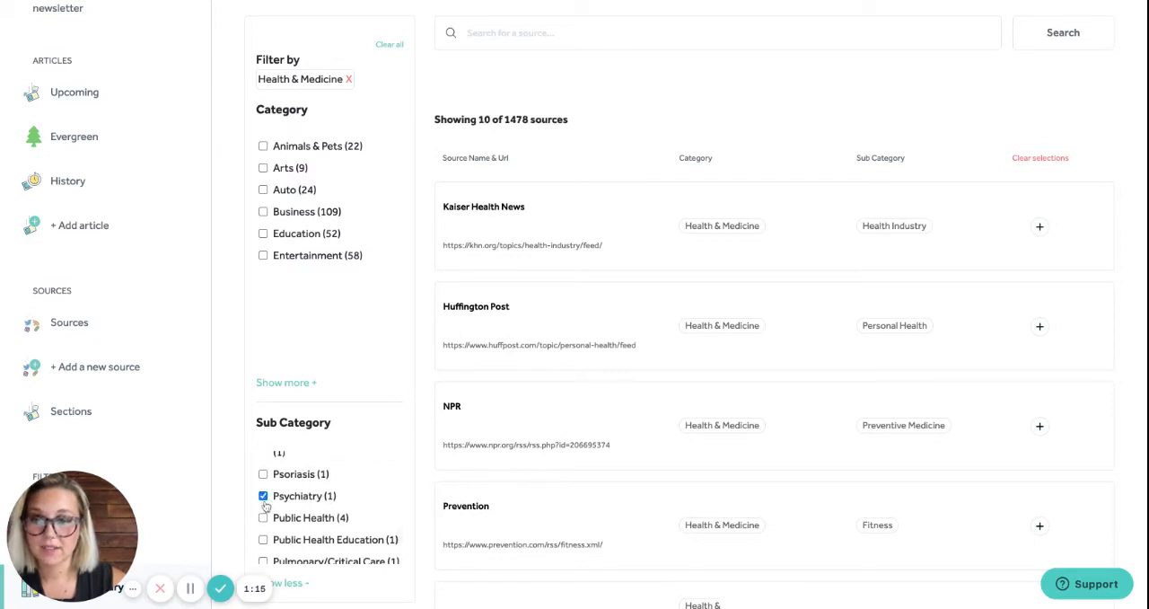
{"action": "left_click", "coordinate": [264, 518]}
{"action": "scroll", "coordinate": [326, 518], "scroll_direction": "down", "scroll_amount": 3}
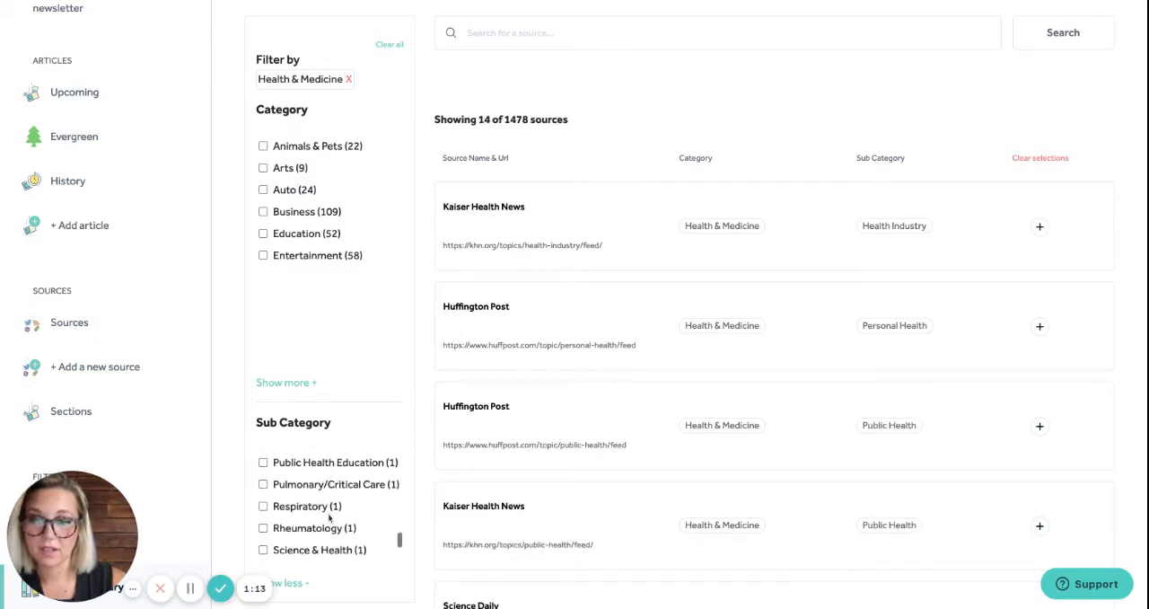
{"action": "scroll", "coordinate": [329, 519], "scroll_direction": "down", "scroll_amount": 5}
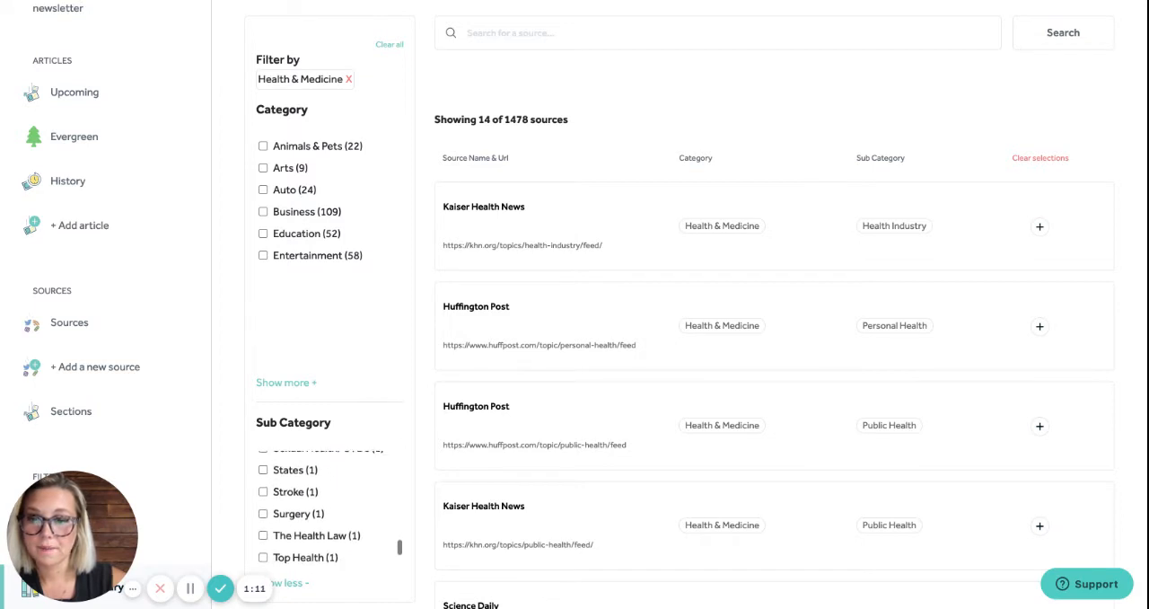
{"action": "scroll", "coordinate": [327, 511], "scroll_direction": "down", "scroll_amount": 4}
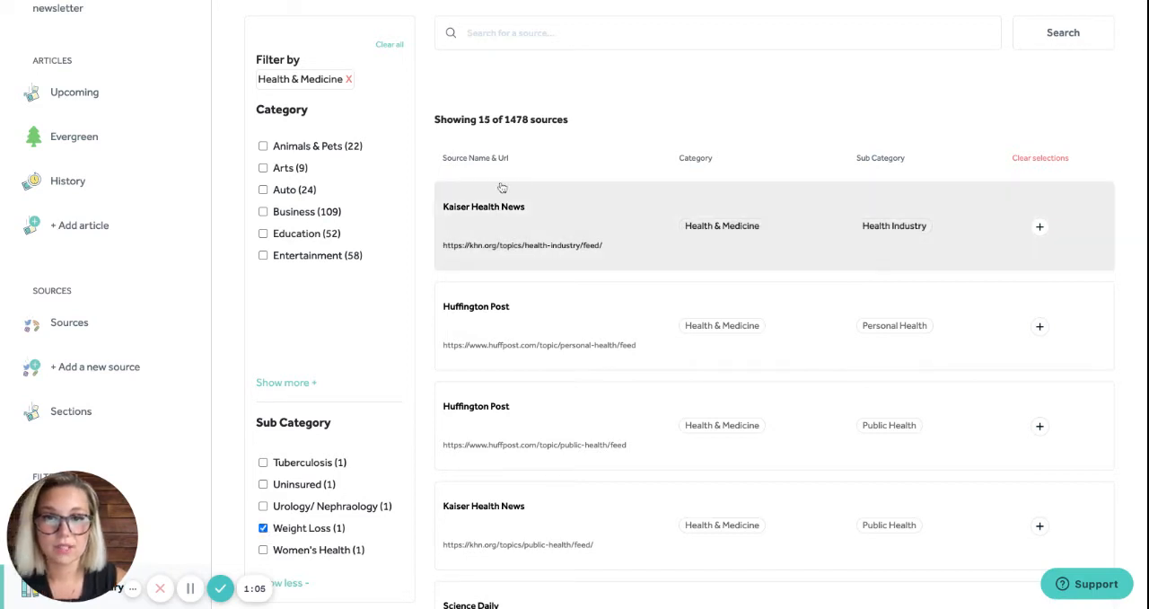
Select the Huffington Post Personal Health feed from the filtered sources
{"action": "scroll", "coordinate": [632, 91], "scroll_direction": "up", "scroll_amount": 1}
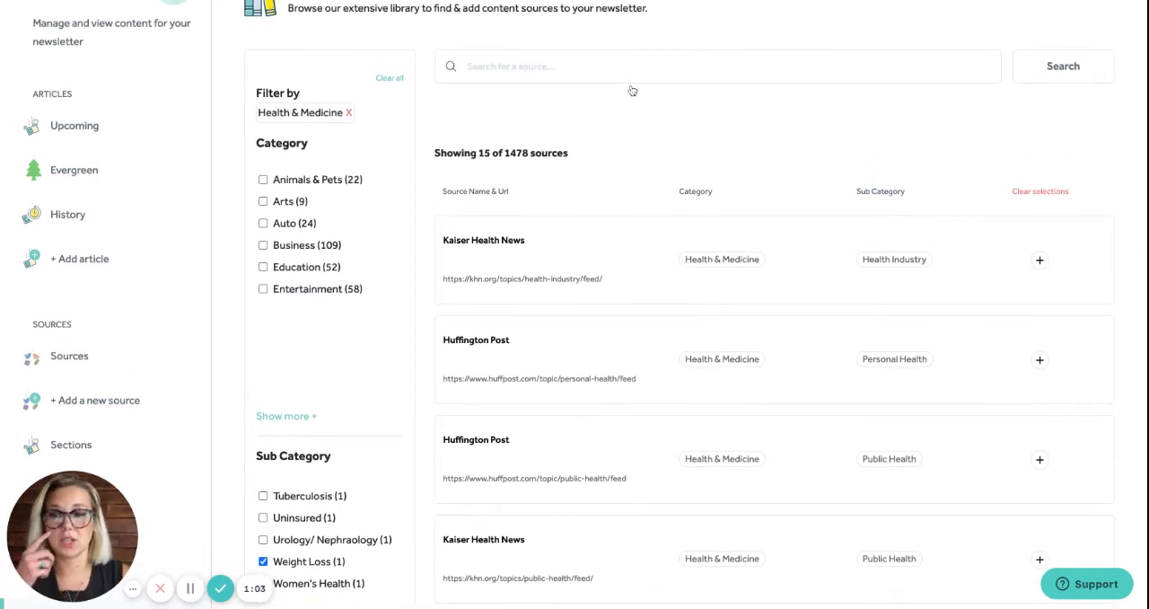
{"action": "scroll", "coordinate": [619, 179], "scroll_direction": "down", "scroll_amount": 2}
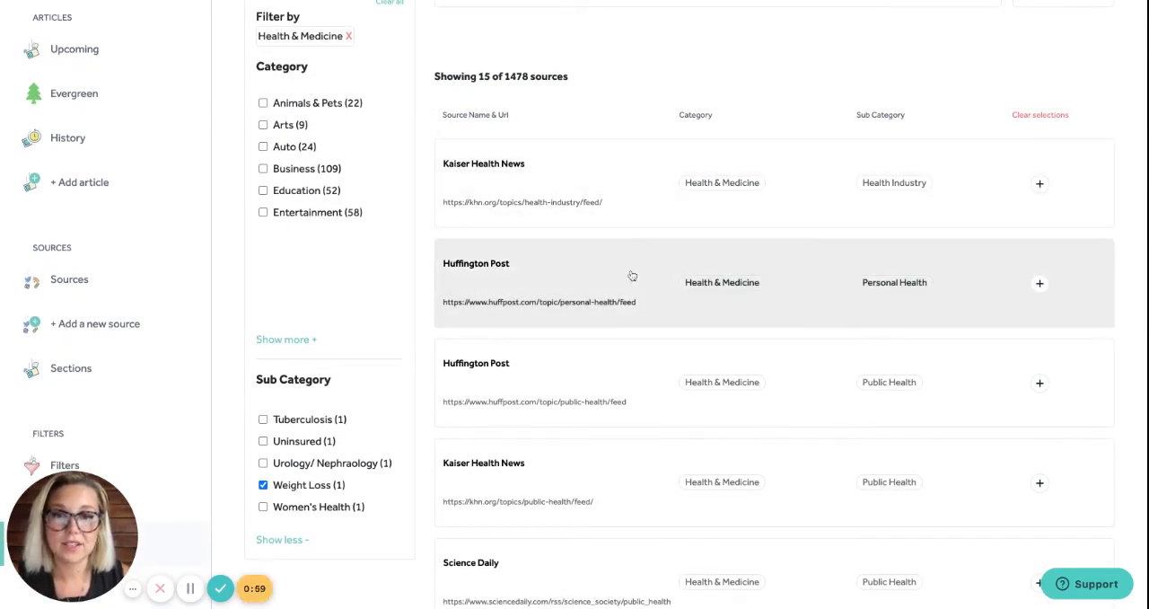
{"action": "scroll", "coordinate": [632, 274], "scroll_direction": "down", "scroll_amount": 1}
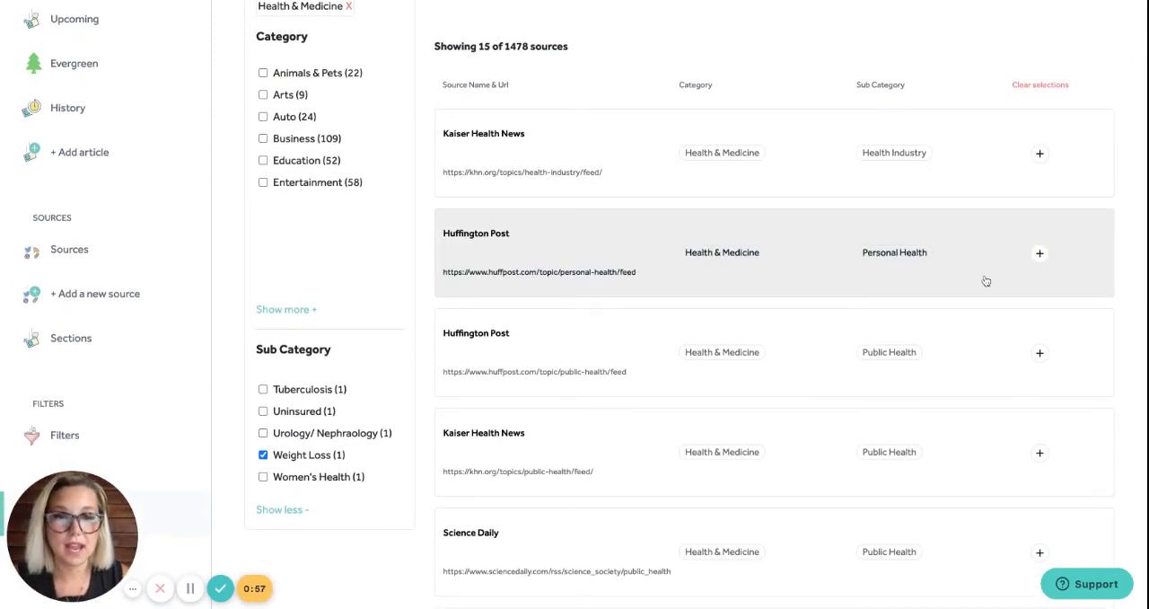
{"action": "scroll", "coordinate": [984, 281], "scroll_direction": "down", "scroll_amount": 1}
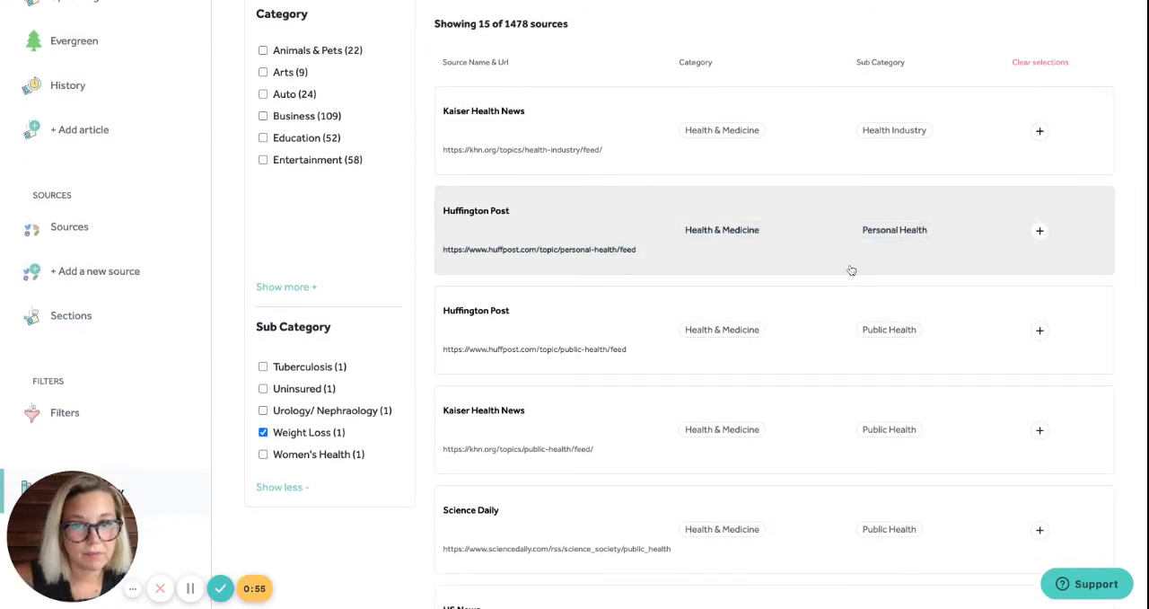
{"action": "left_click", "coordinate": [1039, 232]}
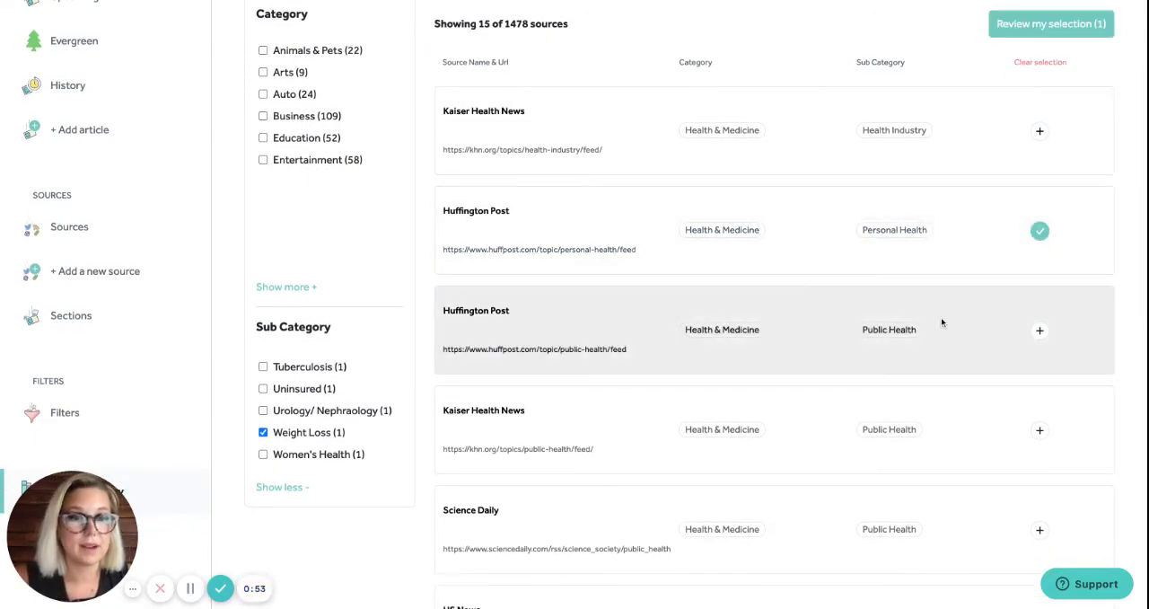
Add the Prevention Fitness feed and the Discover Magazine Mind Brain feed to the source selection
{"action": "scroll", "coordinate": [942, 322], "scroll_direction": "down", "scroll_amount": 2}
{"action": "scroll", "coordinate": [942, 323], "scroll_direction": "down", "scroll_amount": 5}
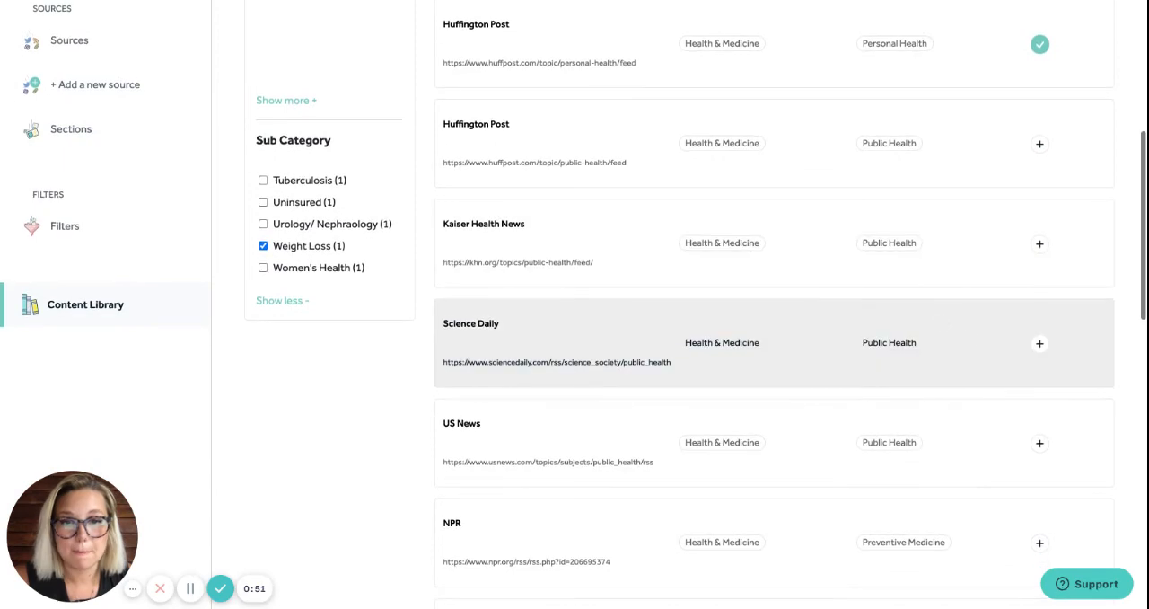
{"action": "scroll", "coordinate": [971, 342], "scroll_direction": "down", "scroll_amount": 1}
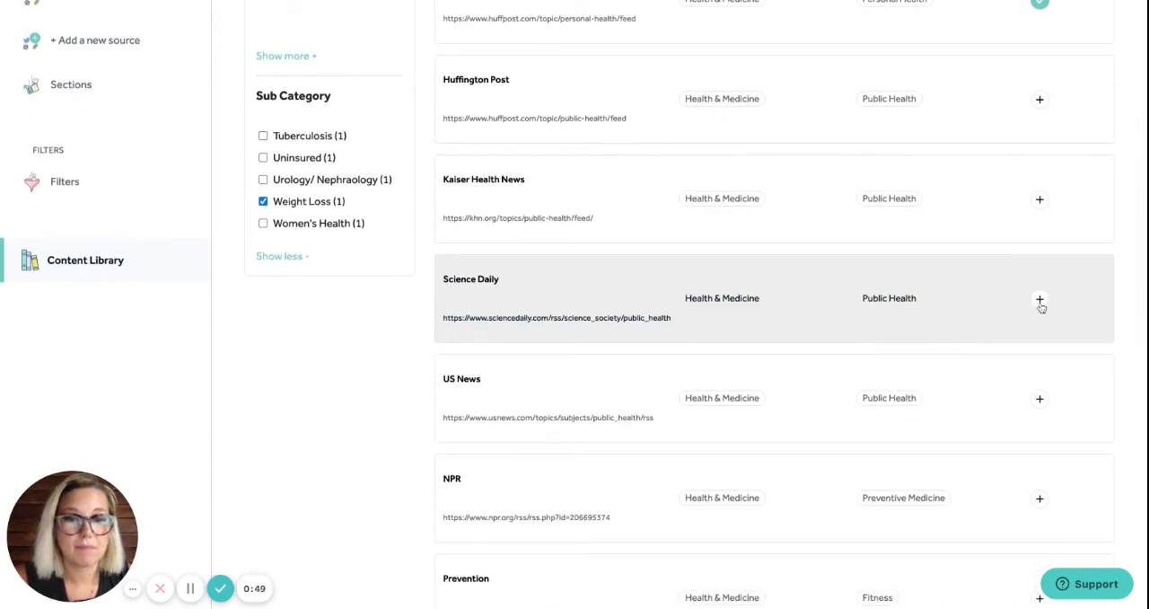
{"action": "scroll", "coordinate": [1002, 349], "scroll_direction": "down", "scroll_amount": 5}
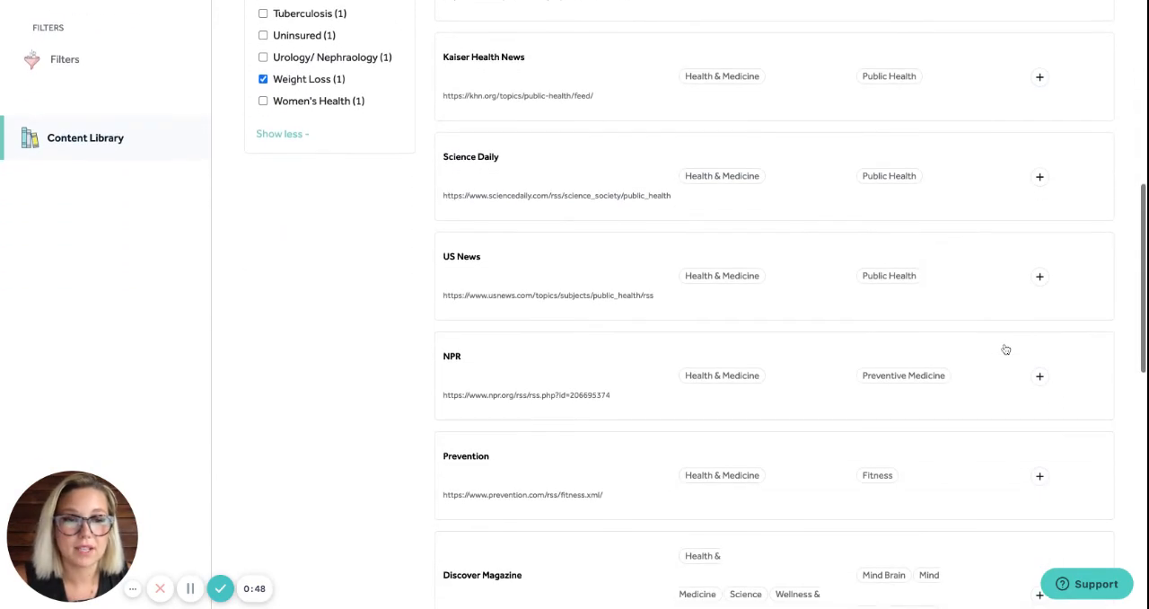
{"action": "scroll", "coordinate": [995, 394], "scroll_direction": "down", "scroll_amount": 7}
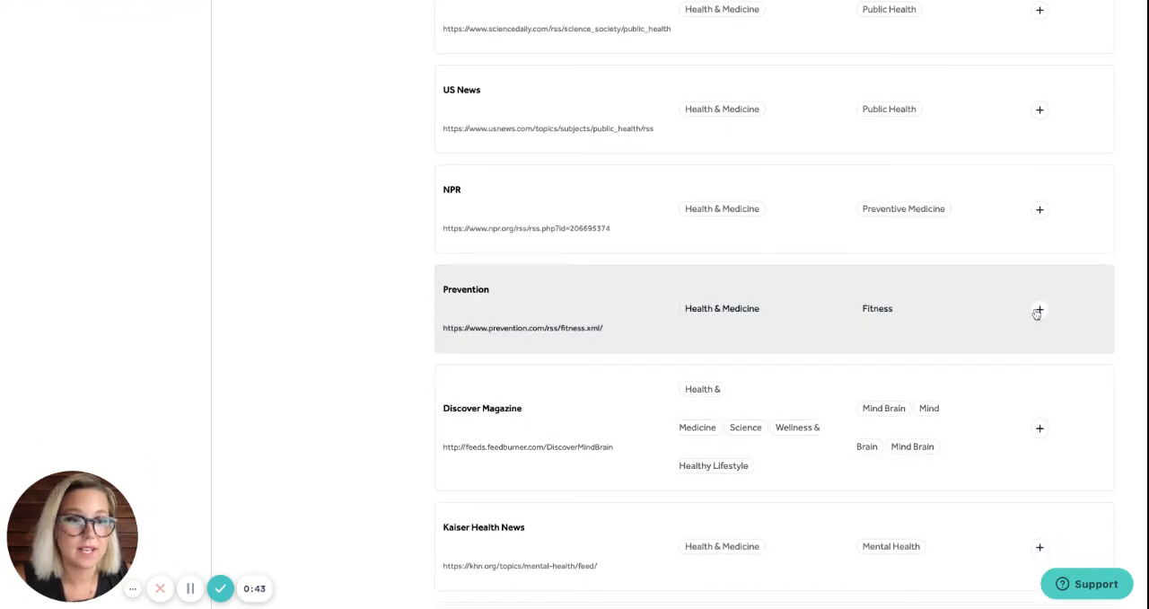
{"action": "left_click", "coordinate": [1039, 310]}
{"action": "scroll", "coordinate": [980, 329], "scroll_direction": "down", "scroll_amount": 4}
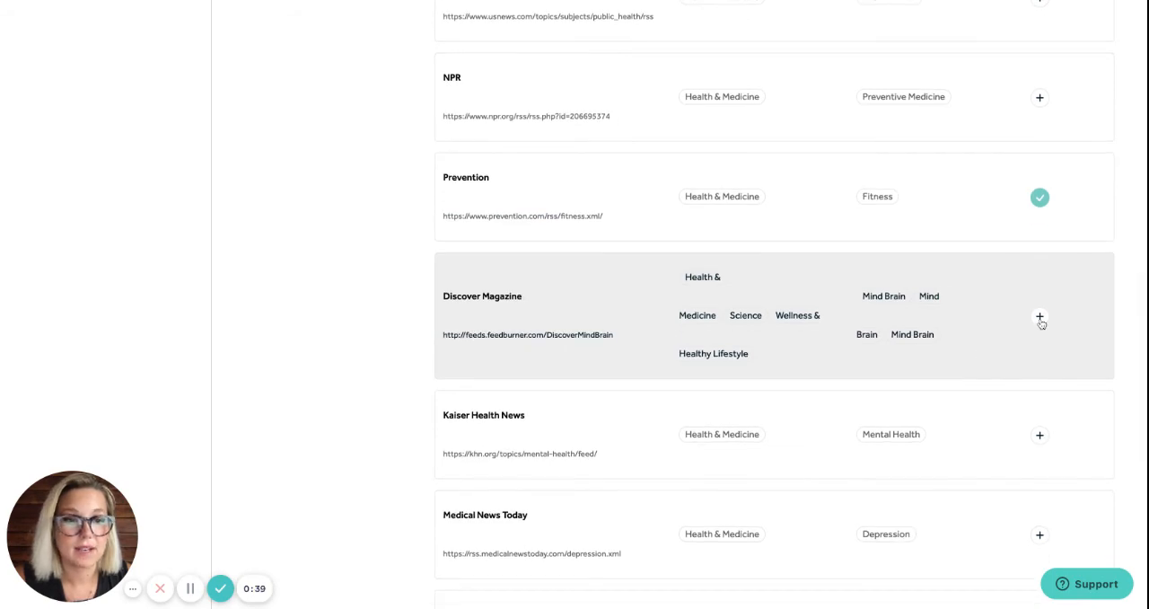
{"action": "left_click", "coordinate": [1040, 318]}
{"action": "scroll", "coordinate": [990, 398], "scroll_direction": "down", "scroll_amount": 8}
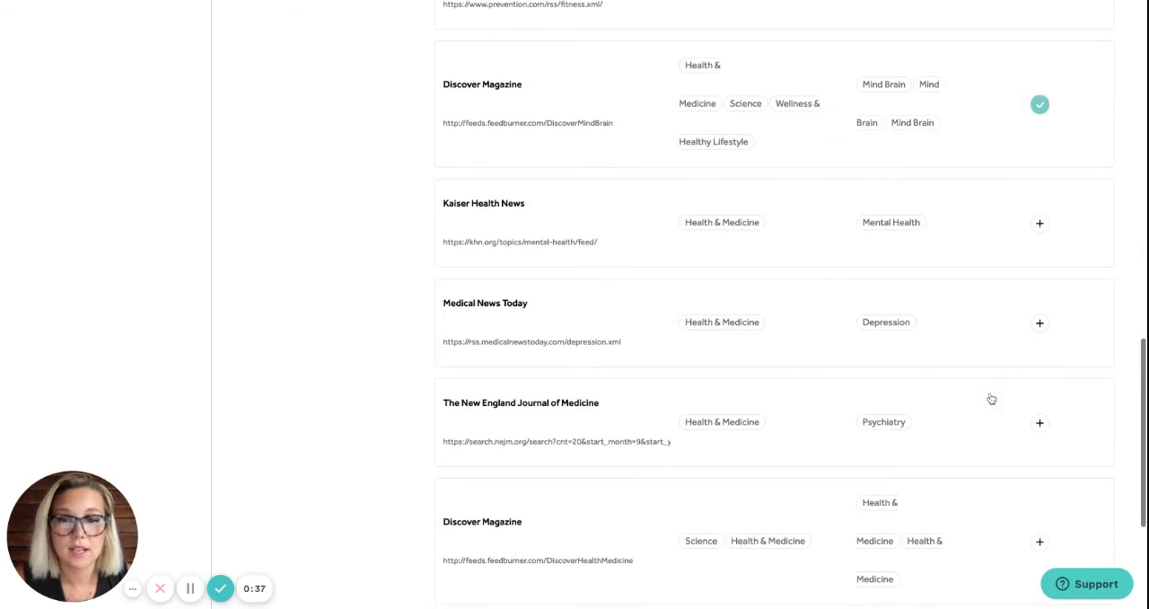
Add the Prevention Weight Loss feed to the source selection
{"action": "scroll", "coordinate": [991, 398], "scroll_direction": "down", "scroll_amount": 8}
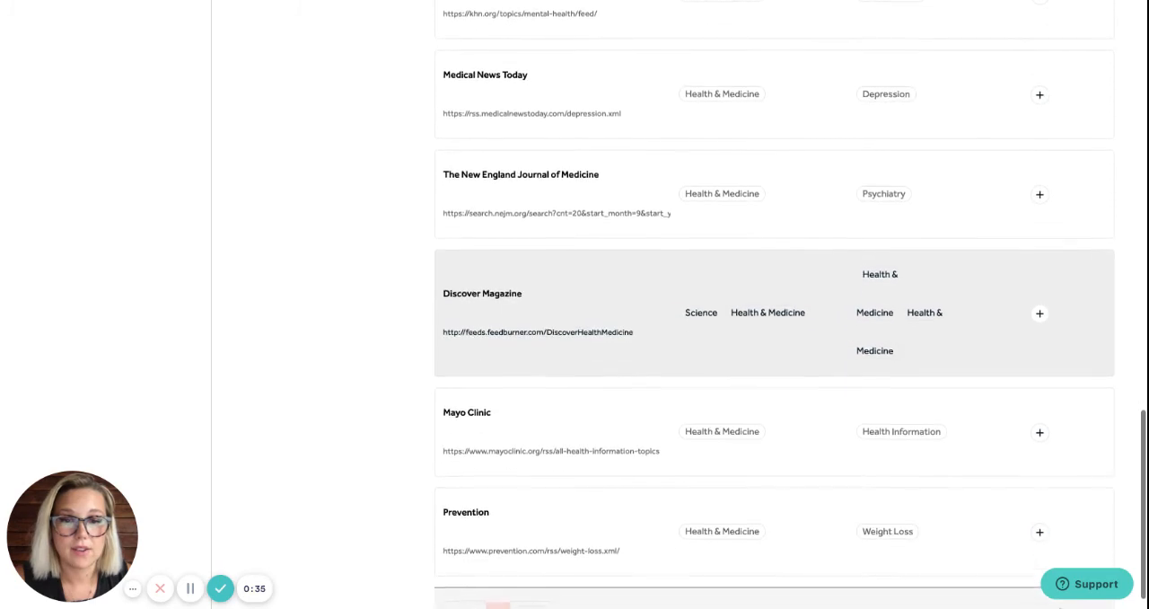
{"action": "scroll", "coordinate": [991, 398], "scroll_direction": "down", "scroll_amount": 1}
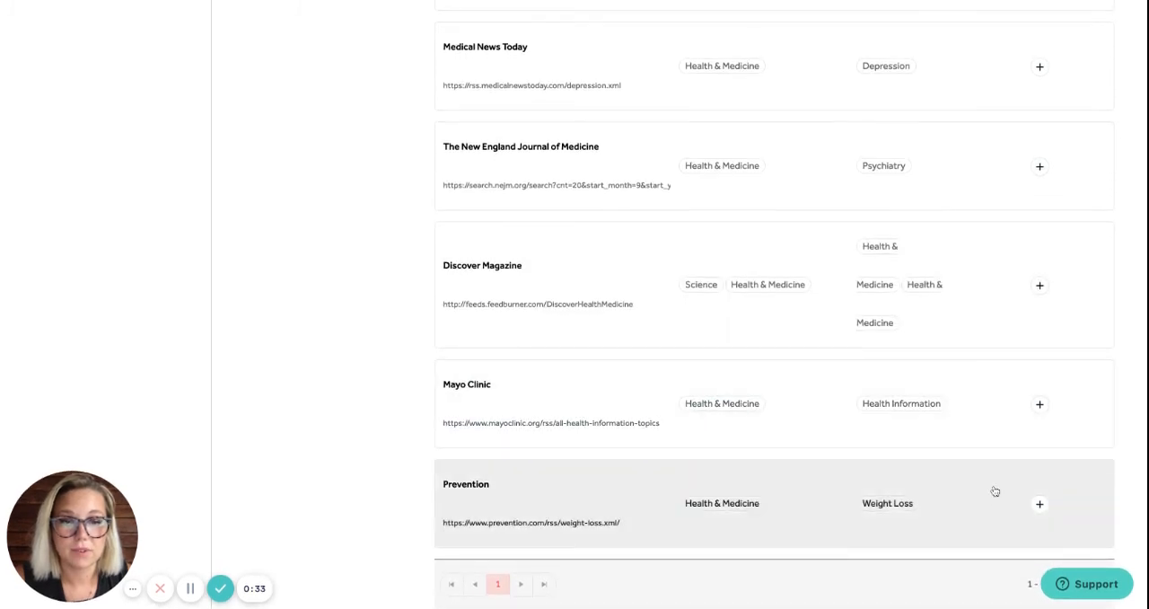
{"action": "left_click", "coordinate": [1039, 504]}
Review the four selected feeds and add them as sources for the newsletter
{"action": "scroll", "coordinate": [1003, 416], "scroll_direction": "up", "scroll_amount": 10}
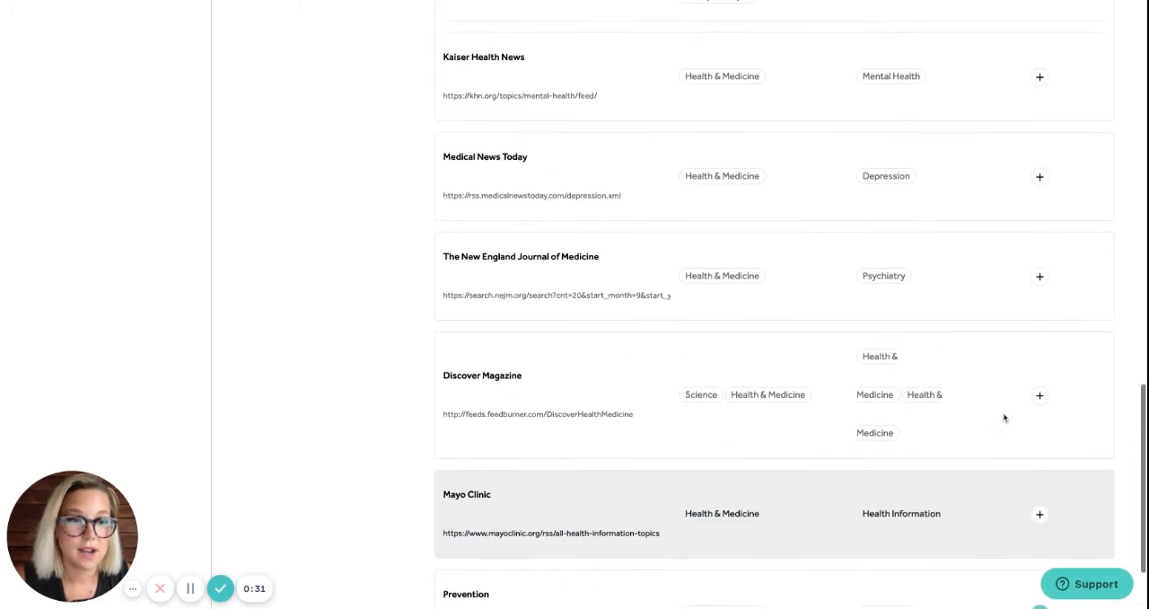
{"action": "scroll", "coordinate": [1003, 417], "scroll_direction": "up", "scroll_amount": 5}
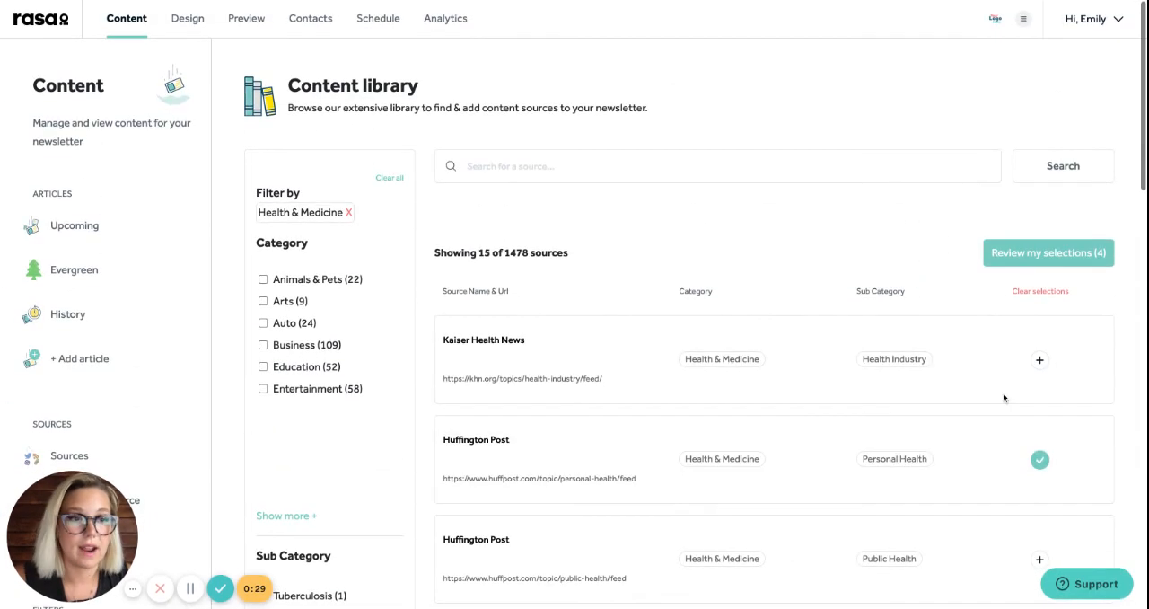
{"action": "left_click", "coordinate": [1030, 255]}
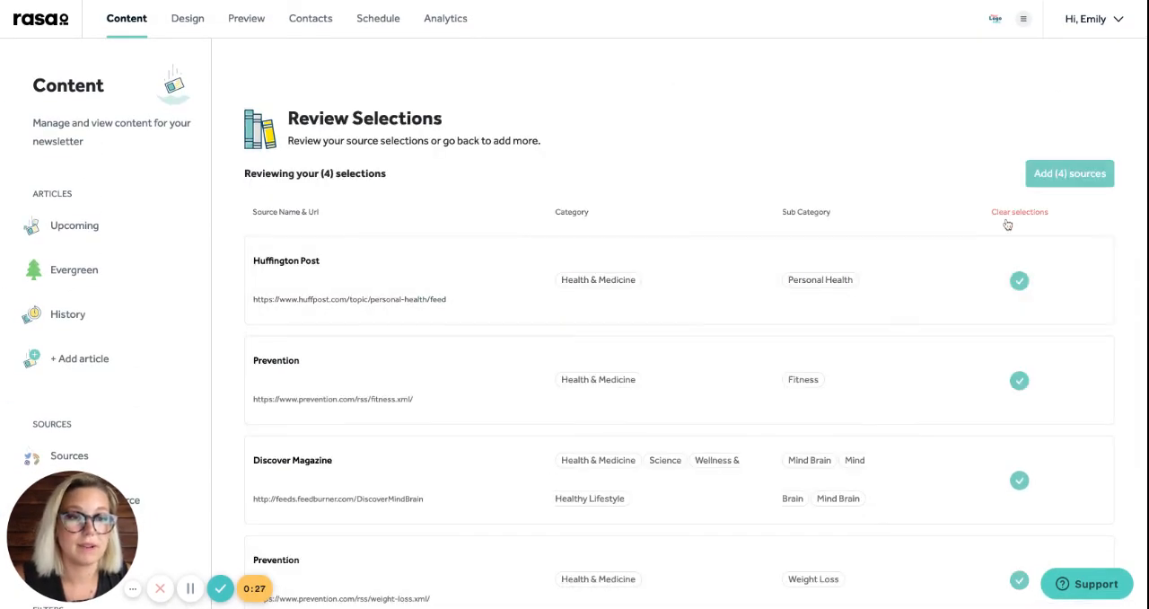
{"action": "left_click", "coordinate": [1056, 182]}
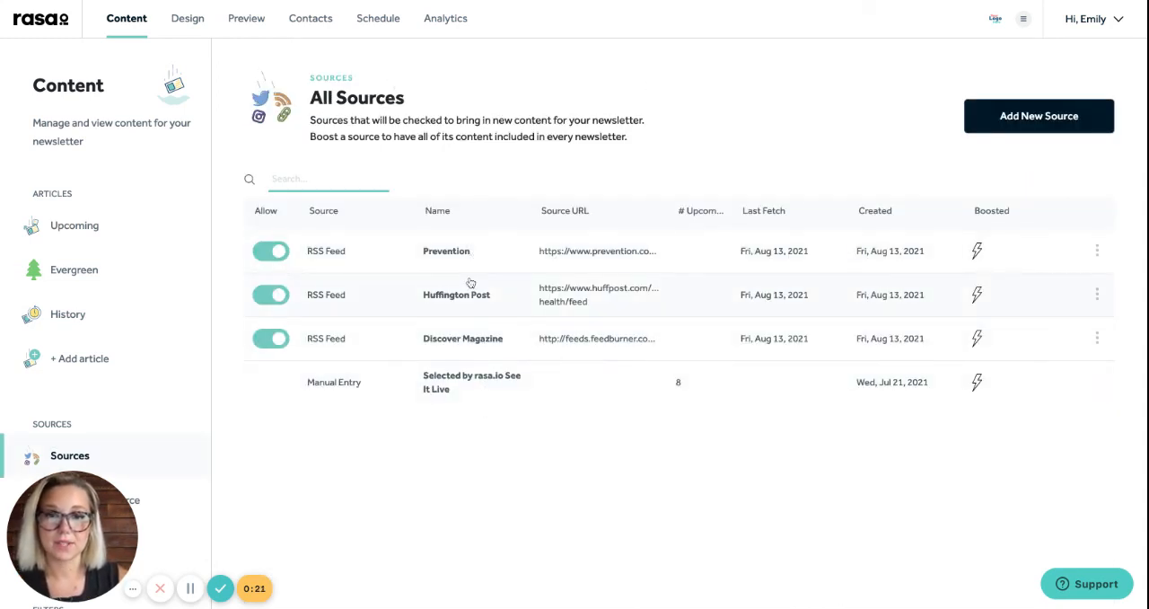
Check the upcoming articles and look through the newsletter preview for Example Recipient 1
{"action": "left_click", "coordinate": [121, 226]}
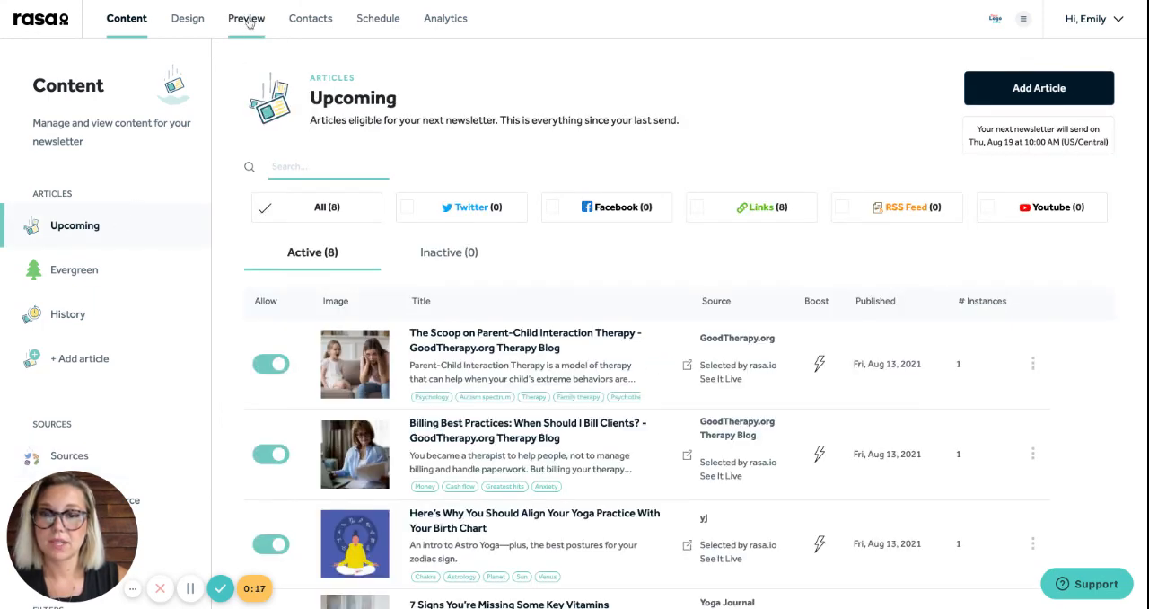
{"action": "left_click", "coordinate": [248, 20]}
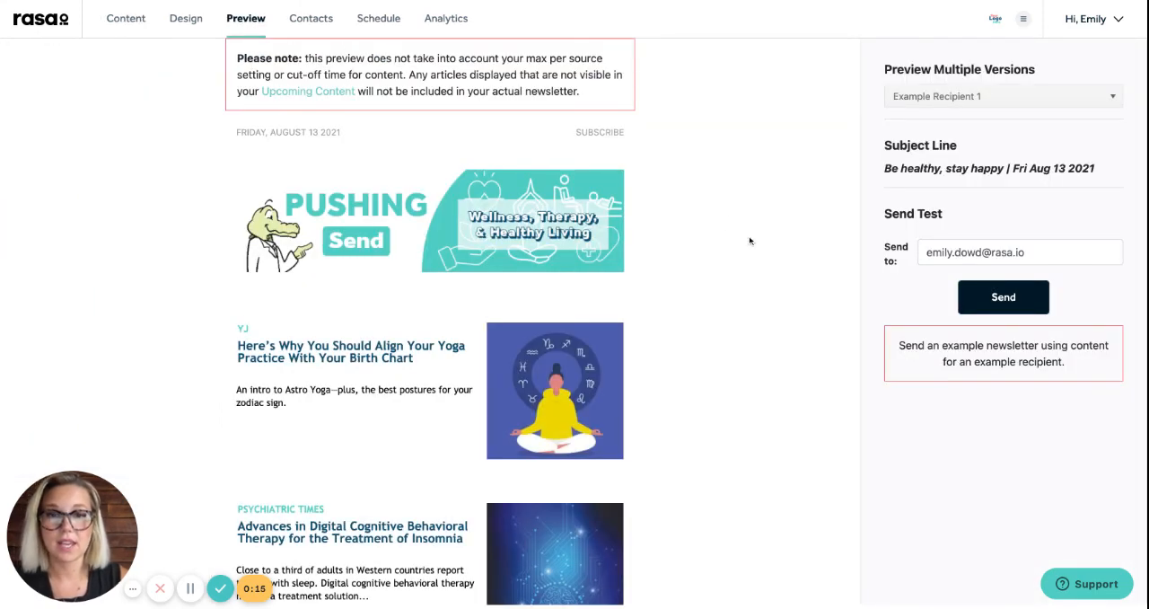
{"action": "scroll", "coordinate": [750, 240], "scroll_direction": "down", "scroll_amount": 10}
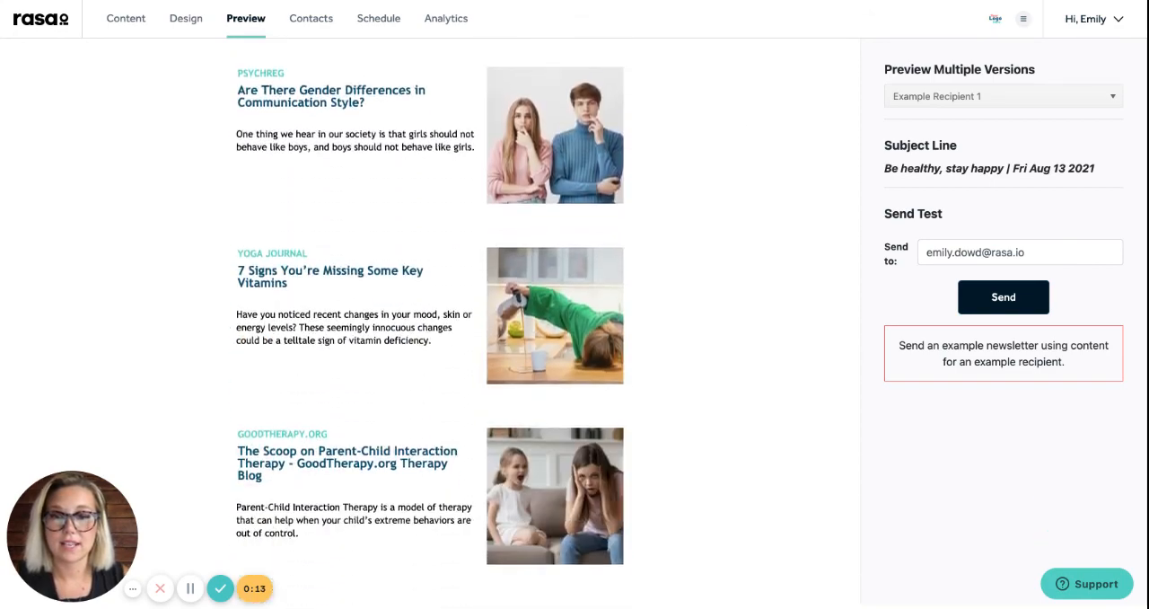
{"action": "scroll", "coordinate": [822, 218], "scroll_direction": "up", "scroll_amount": 12}
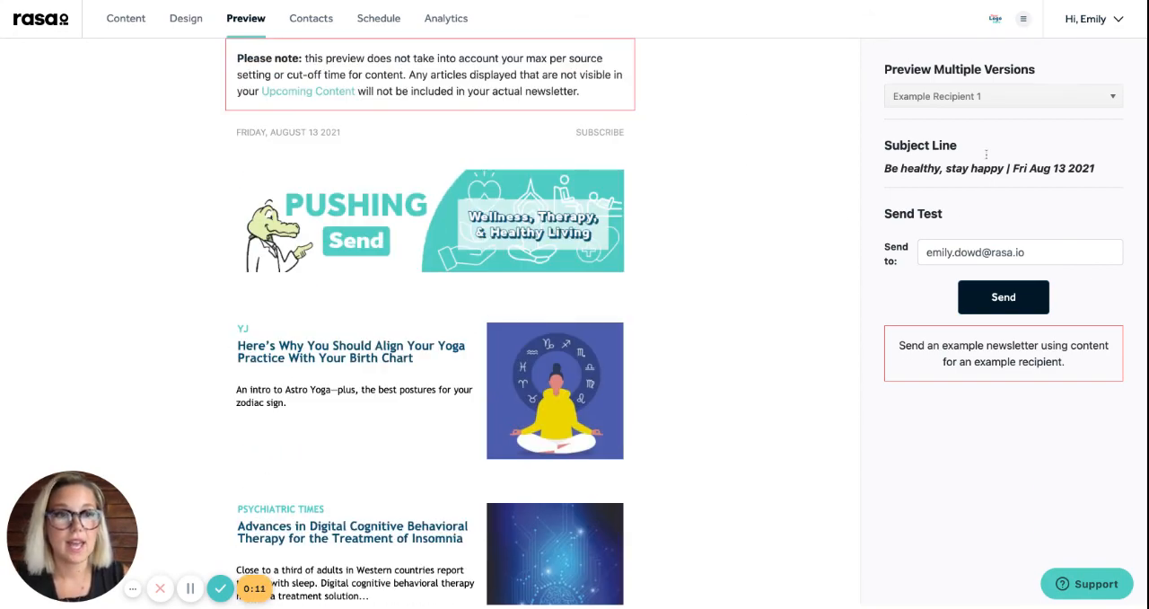
Compare the personalized newsletter versions by previewing Example Recipient 2 and Example Recipient 3
{"action": "left_click", "coordinate": [1007, 99]}
{"action": "left_click", "coordinate": [1008, 136]}
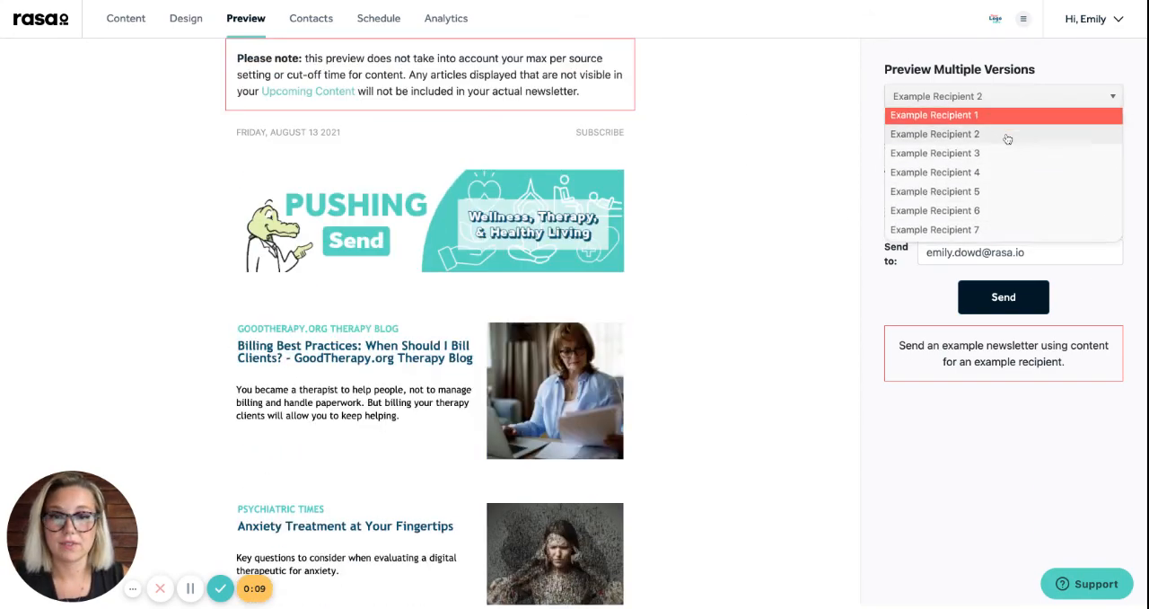
{"action": "left_click", "coordinate": [1032, 98]}
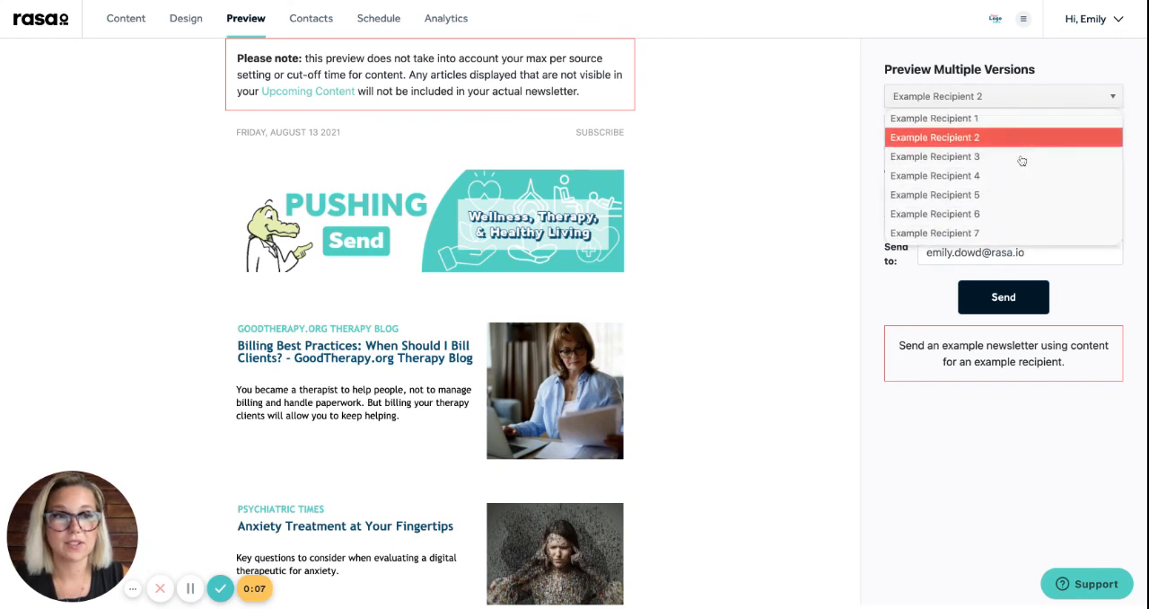
{"action": "left_click", "coordinate": [1019, 162]}
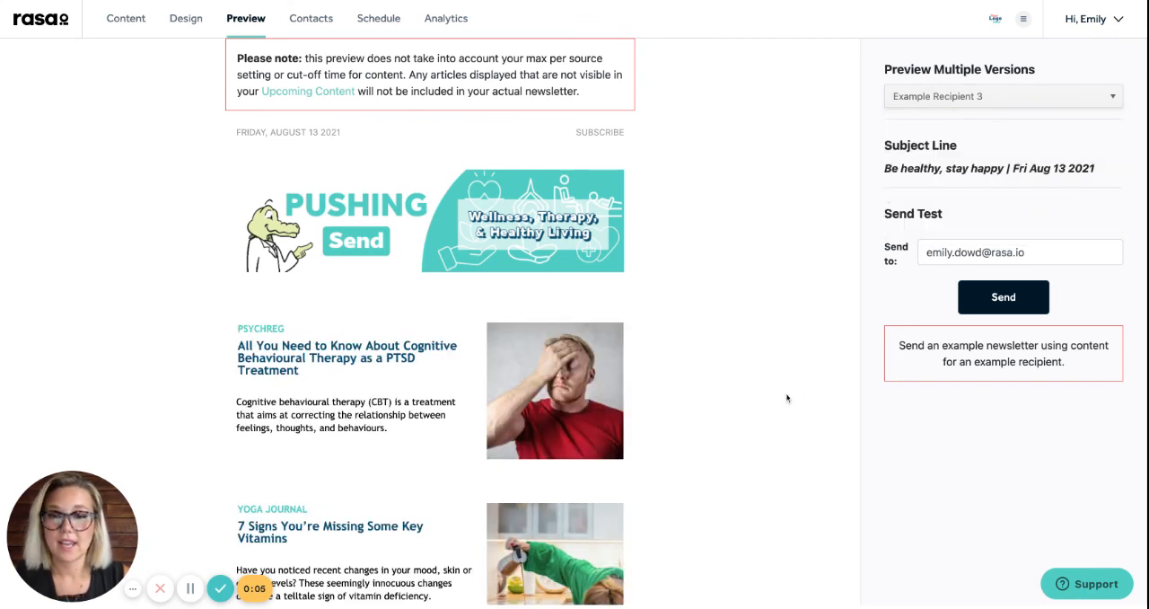
{"action": "scroll", "coordinate": [744, 428], "scroll_direction": "down", "scroll_amount": 2}
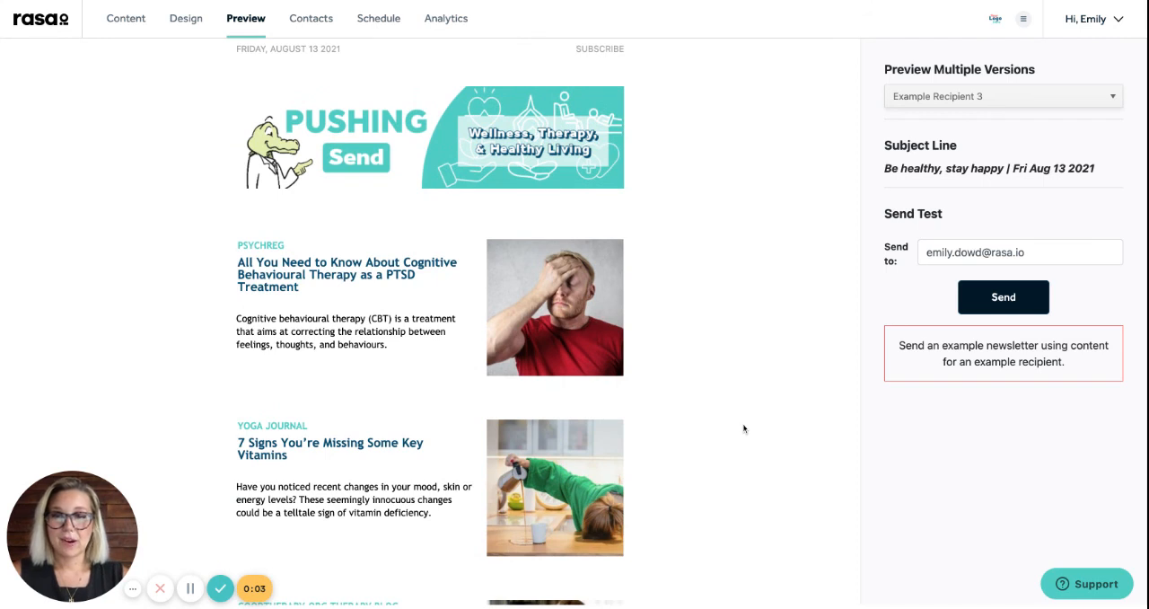